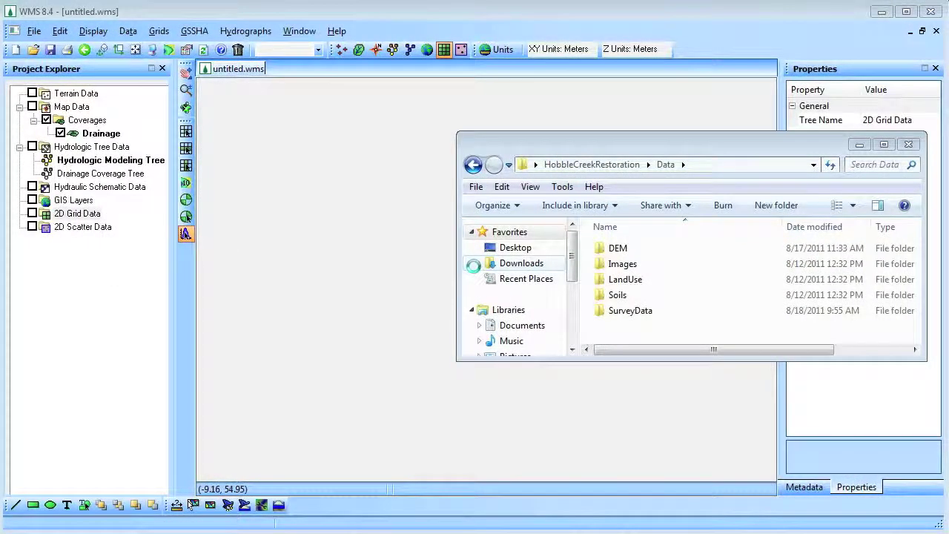
Load hobbleCreek_trans.tin and convert it to a DEM, keeping the original TIN.
click(625, 311)
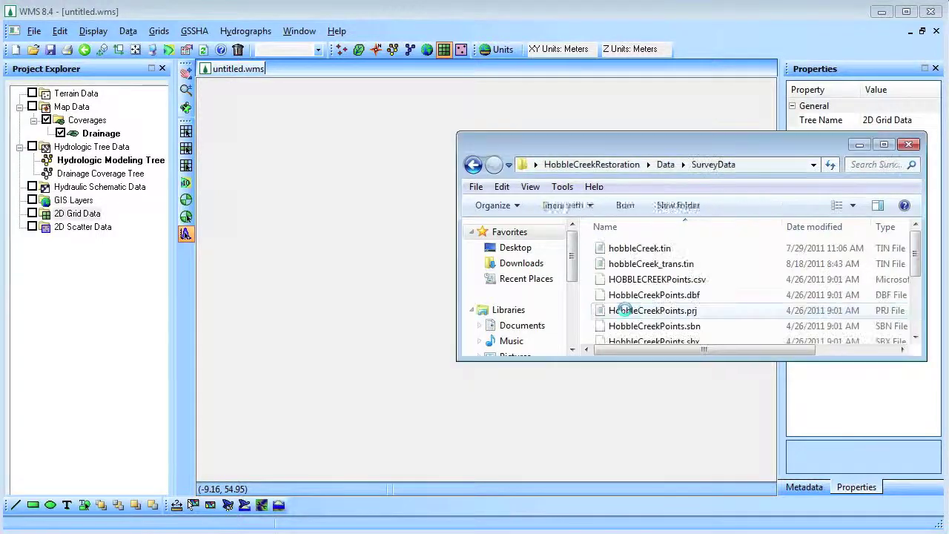
drag(630, 264, 418, 268)
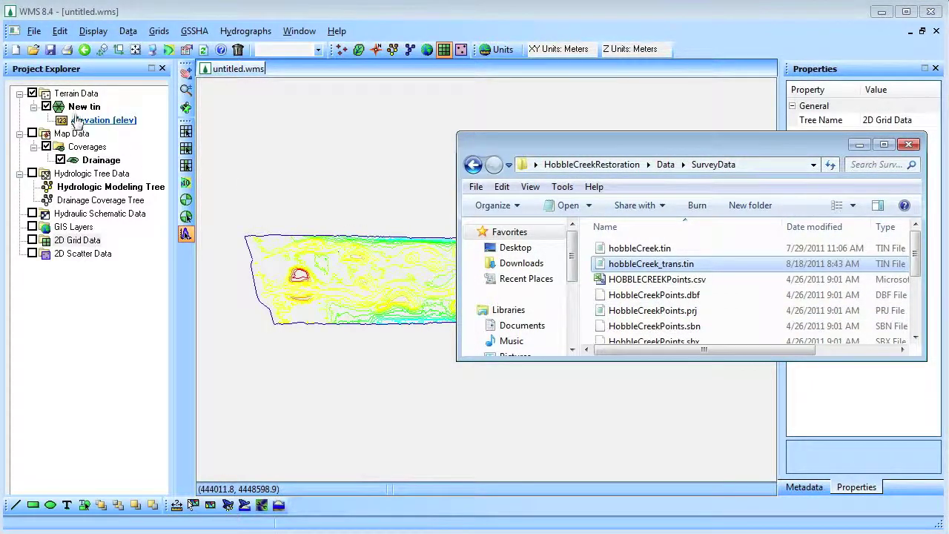
right_click(80, 108)
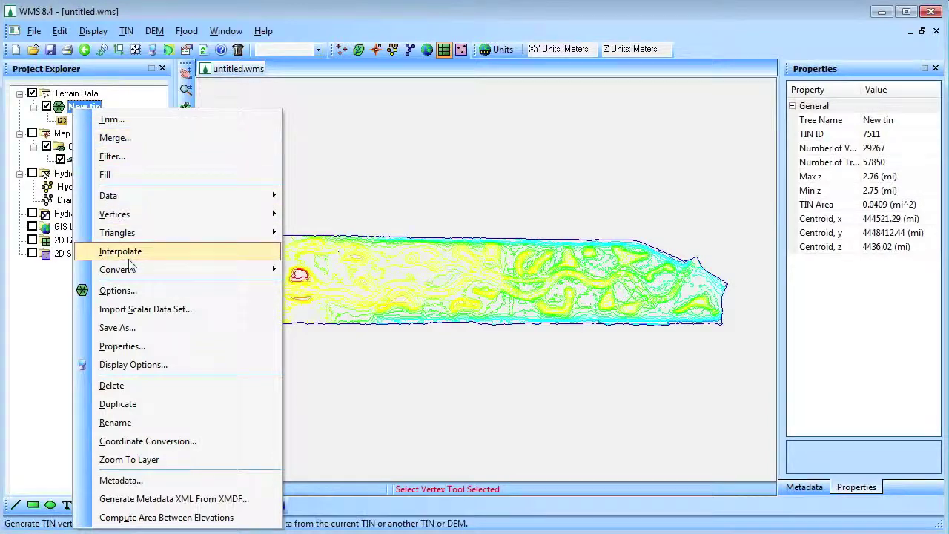
mouse_move(131, 269)
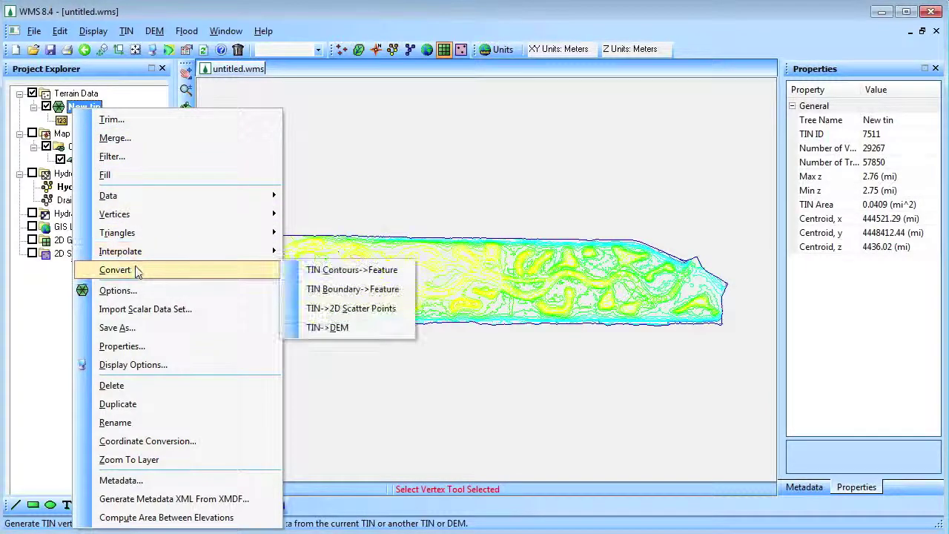
click(342, 330)
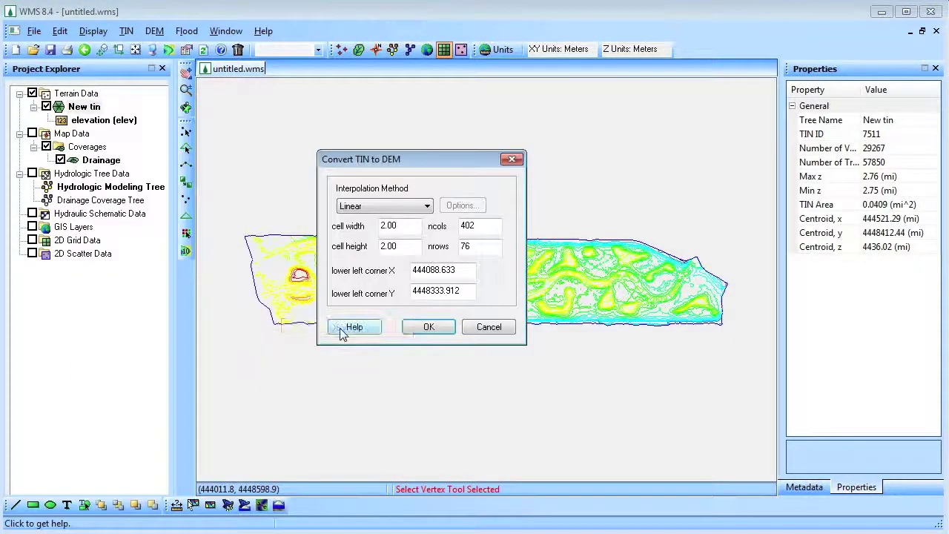
click(421, 331)
click(521, 307)
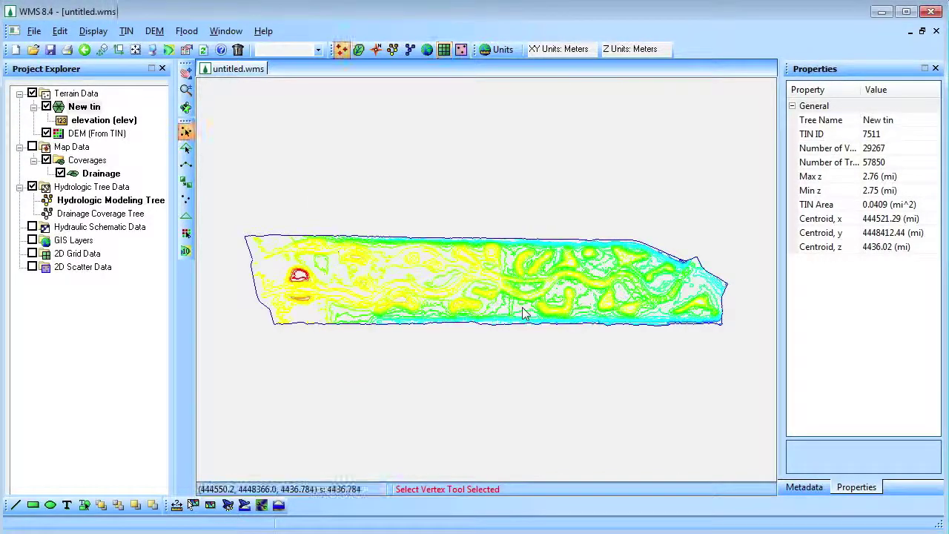
Hide the TIN and reproject DEM elevations from U.S. Survey Feet to meters.
click(46, 107)
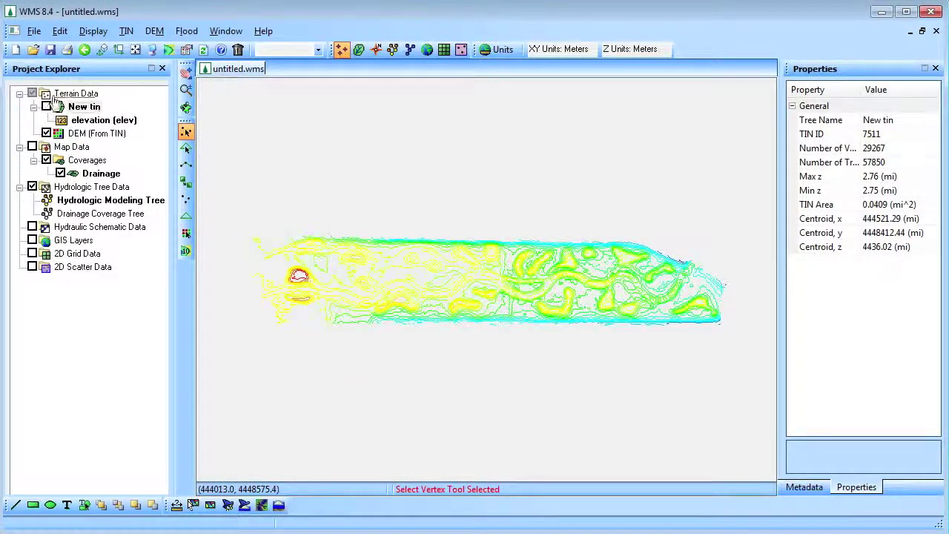
click(61, 31)
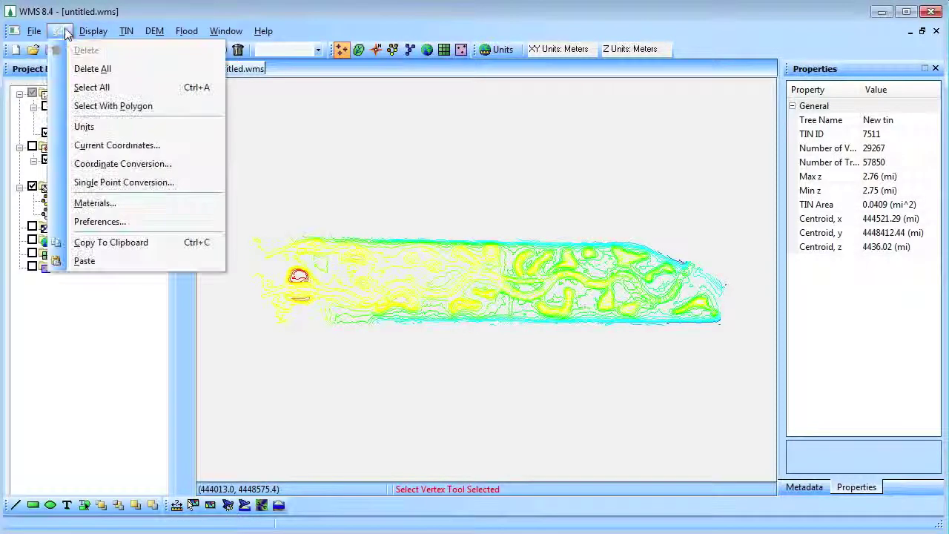
click(112, 164)
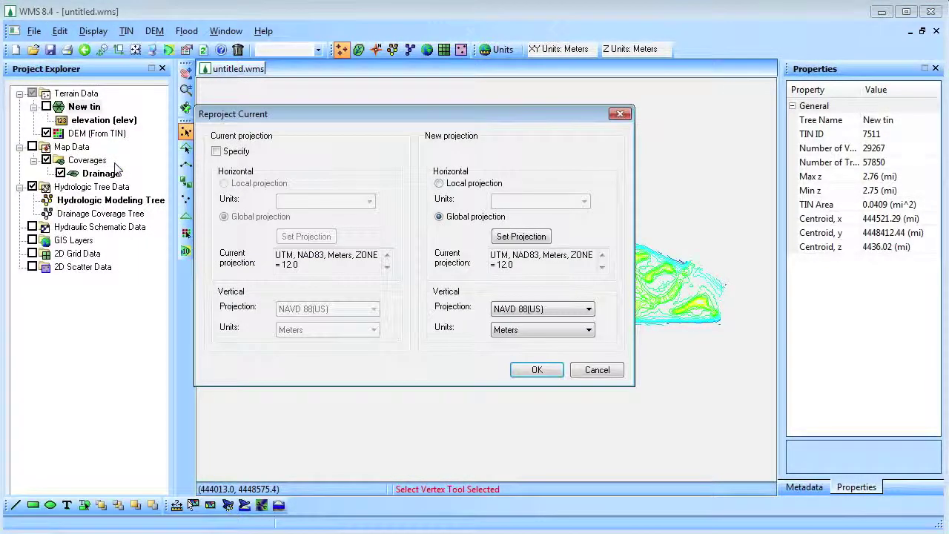
click(216, 151)
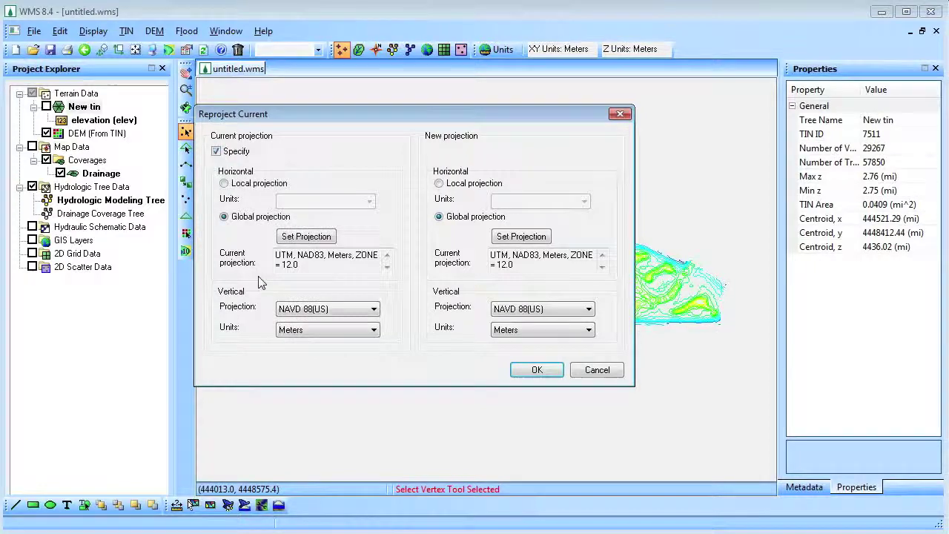
click(327, 330)
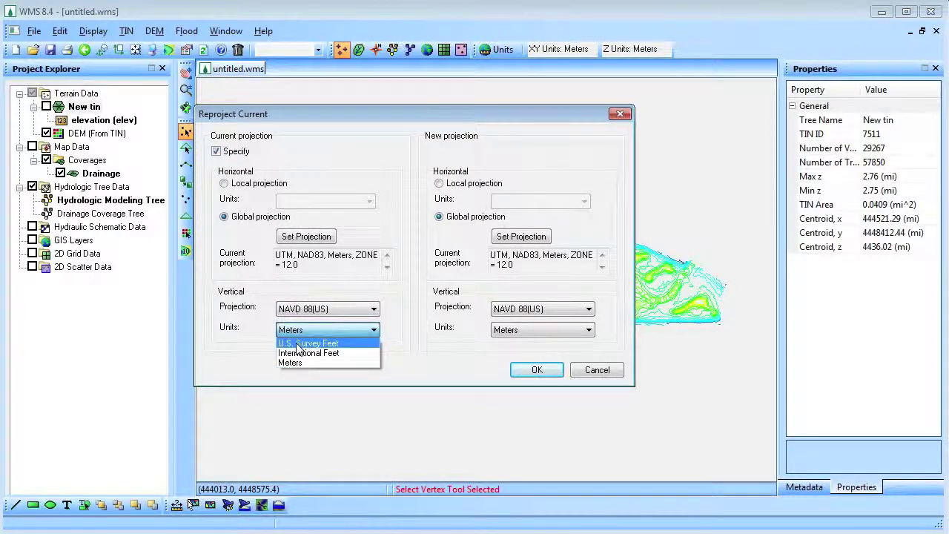
click(297, 344)
click(536, 369)
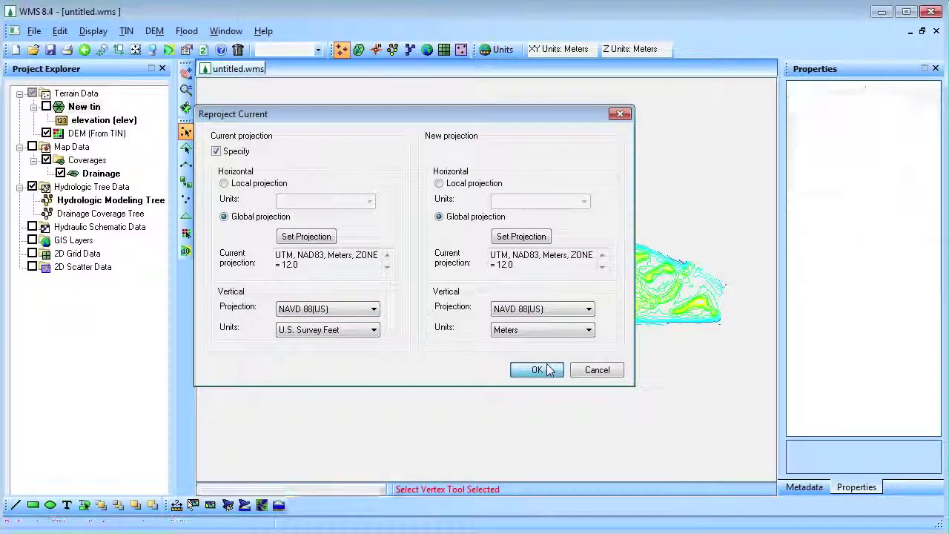
key(alt+Tab)
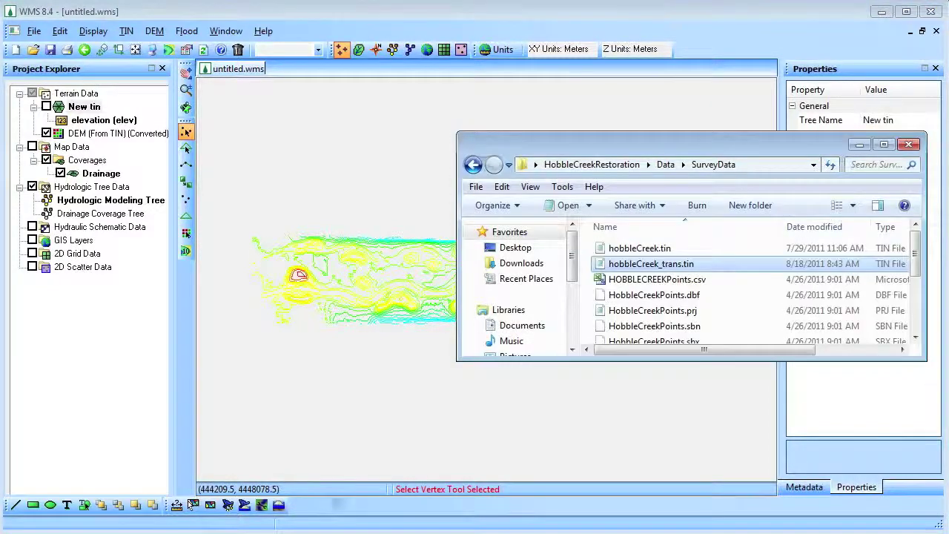
Add HobbleCreek.jpg from the Images folder as a background aerial image.
click(475, 164)
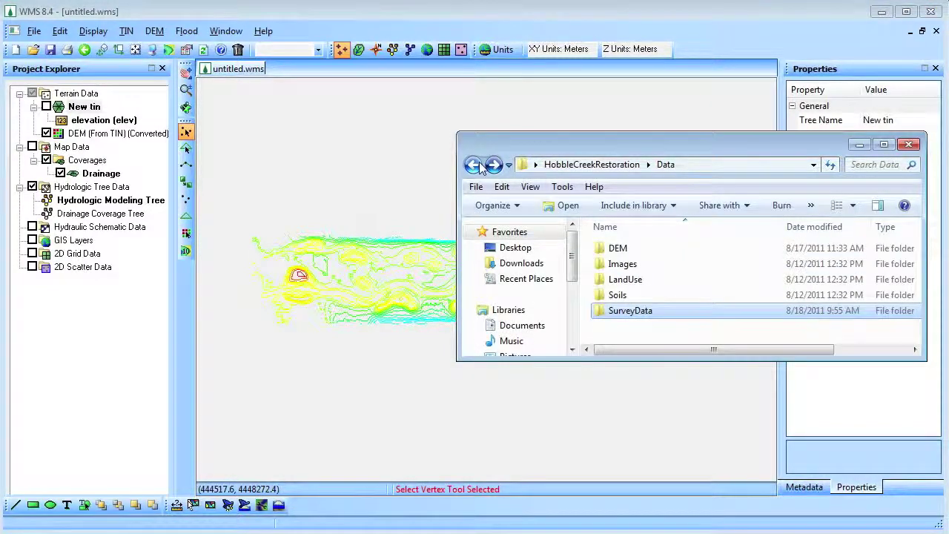
double_click(622, 264)
drag(641, 295, 436, 310)
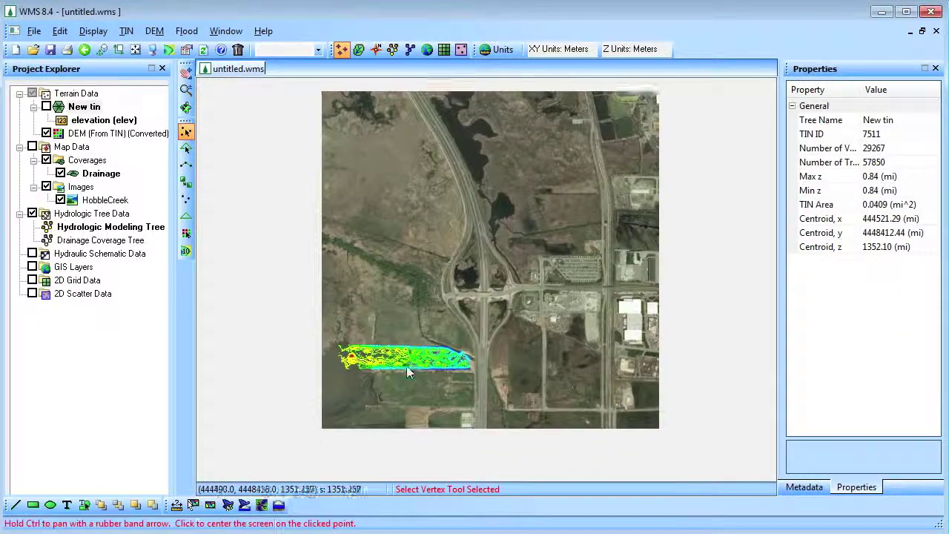
scroll(406, 364, up, 4)
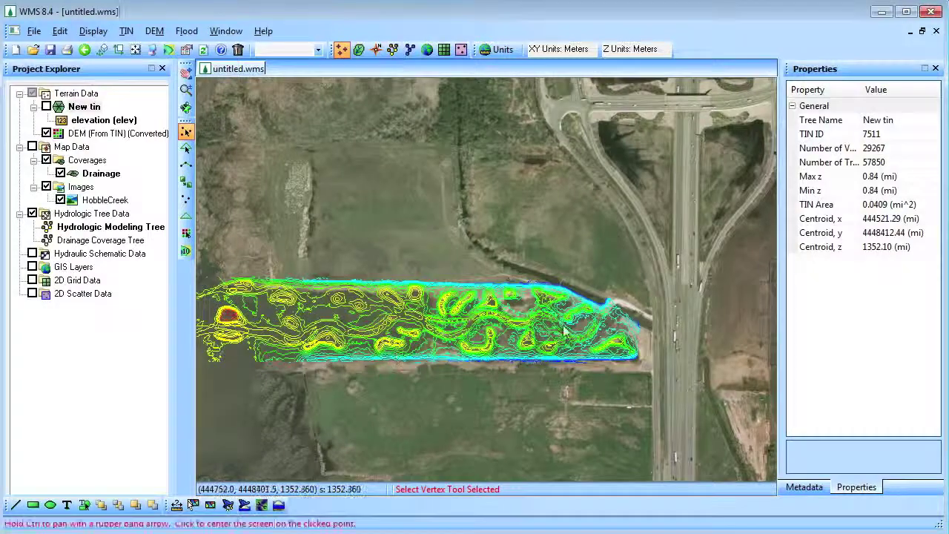
drag(397, 352, 308, 271)
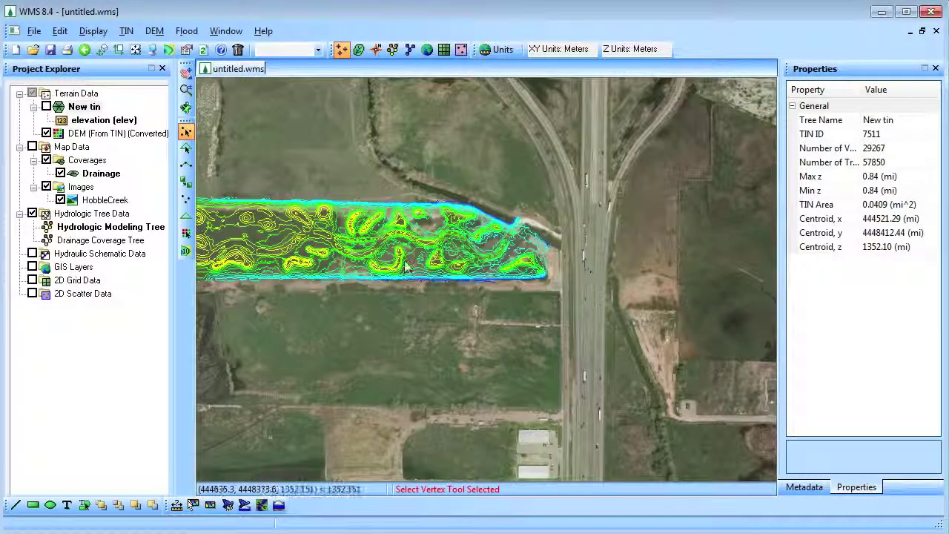
drag(423, 256, 562, 292)
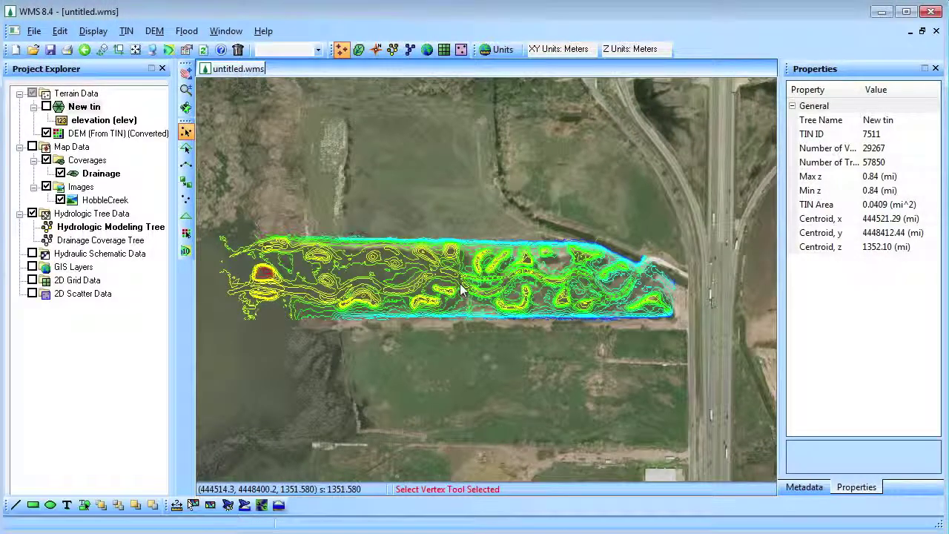
Load the salt_lake_city.shp land-use shapefile from the LandUse folder.
key(alt+Tab)
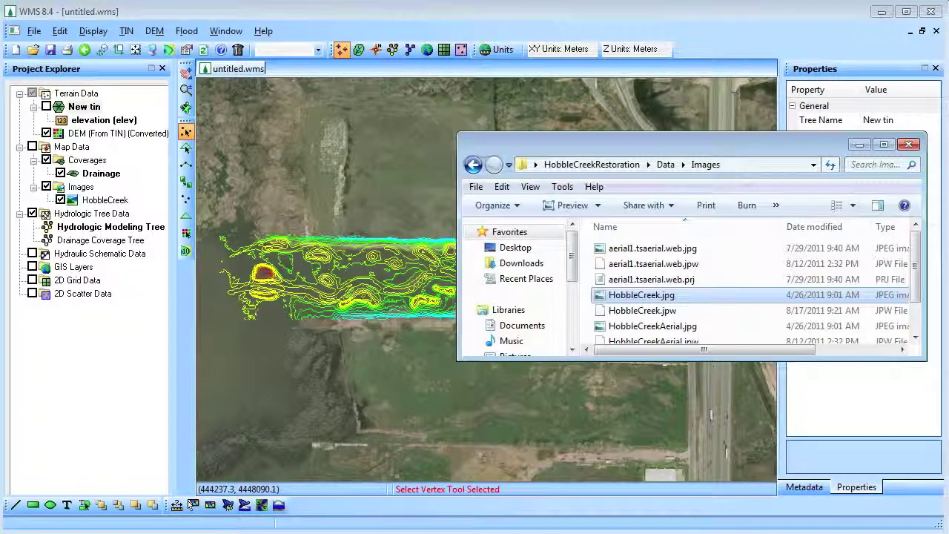
click(473, 165)
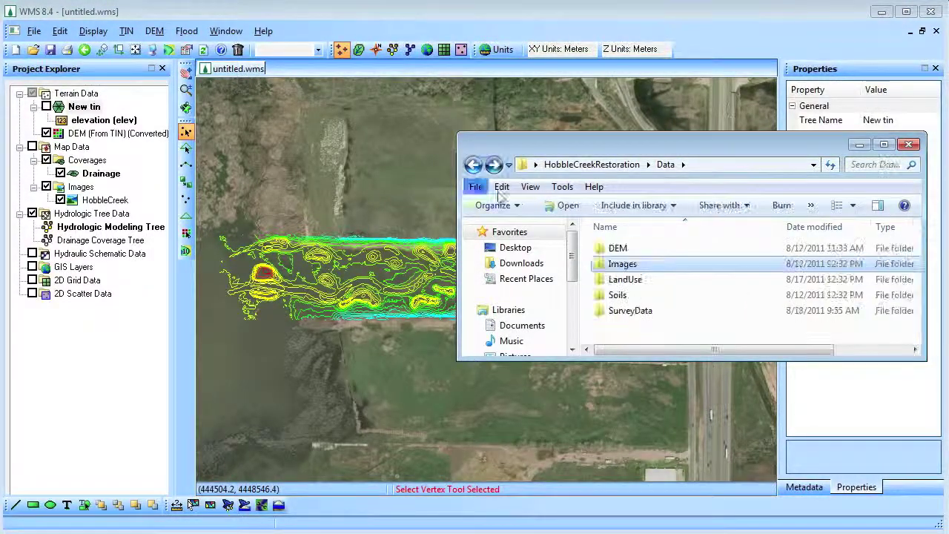
double_click(625, 279)
click(641, 264)
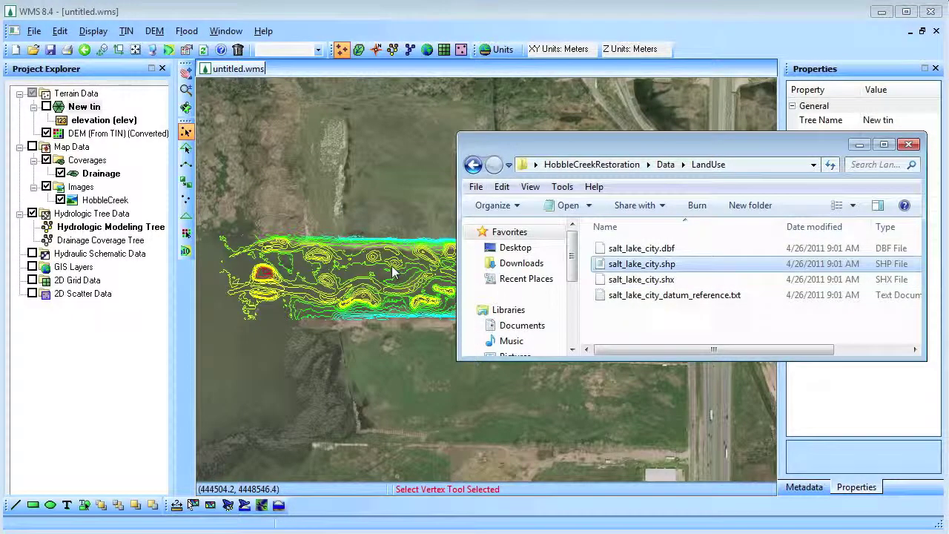
drag(393, 273, 393, 273)
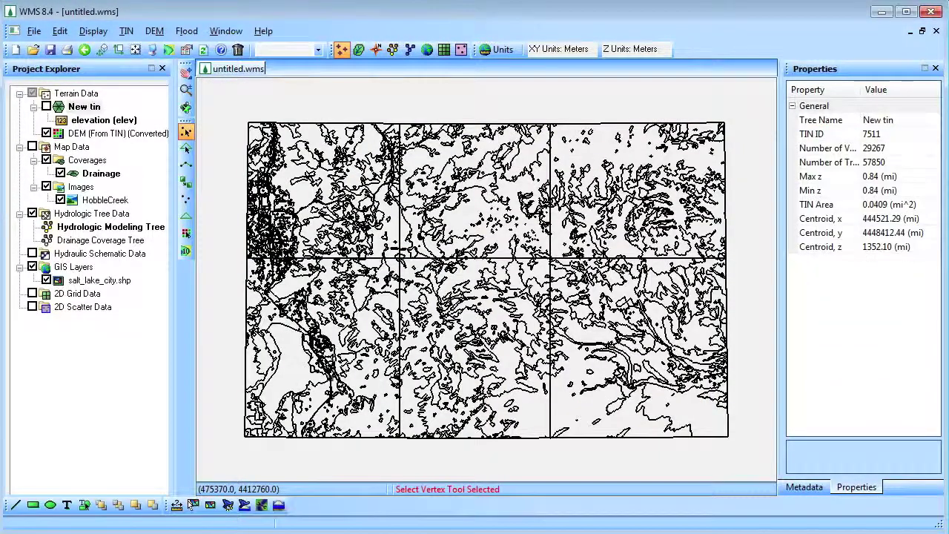
Load the soilmu_a_ut621.shp soil shapefile from Soils/SSURGO/soil_ut621/spatial.
key(alt+Tab)
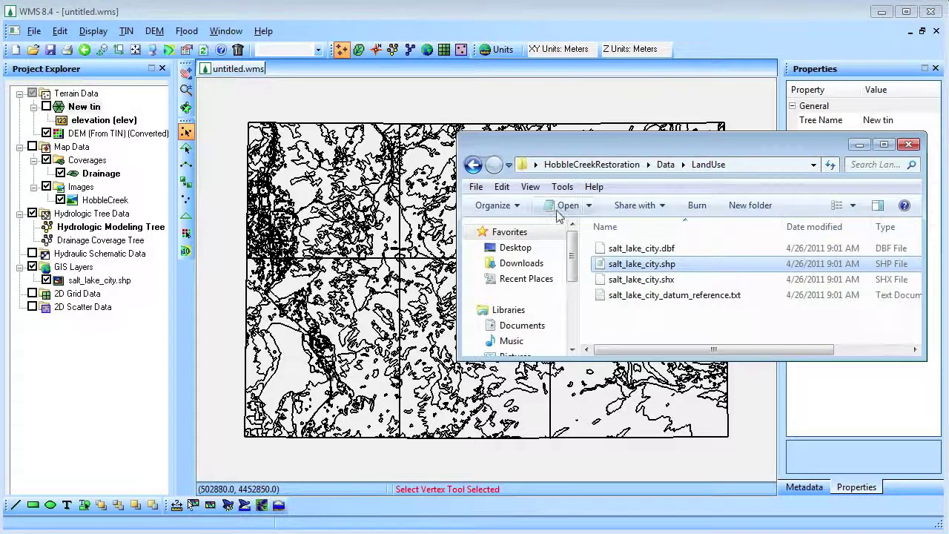
click(474, 165)
double_click(627, 295)
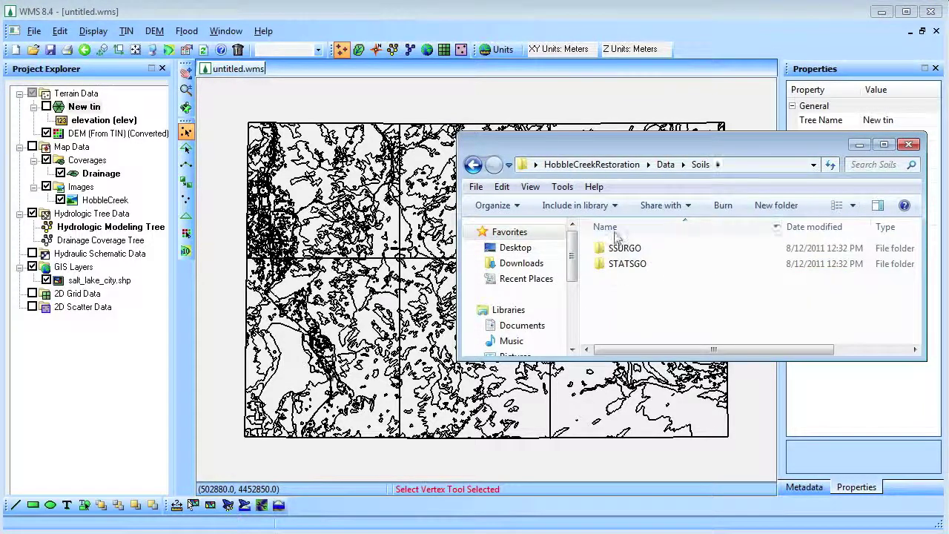
double_click(621, 249)
double_click(621, 249)
double_click(623, 249)
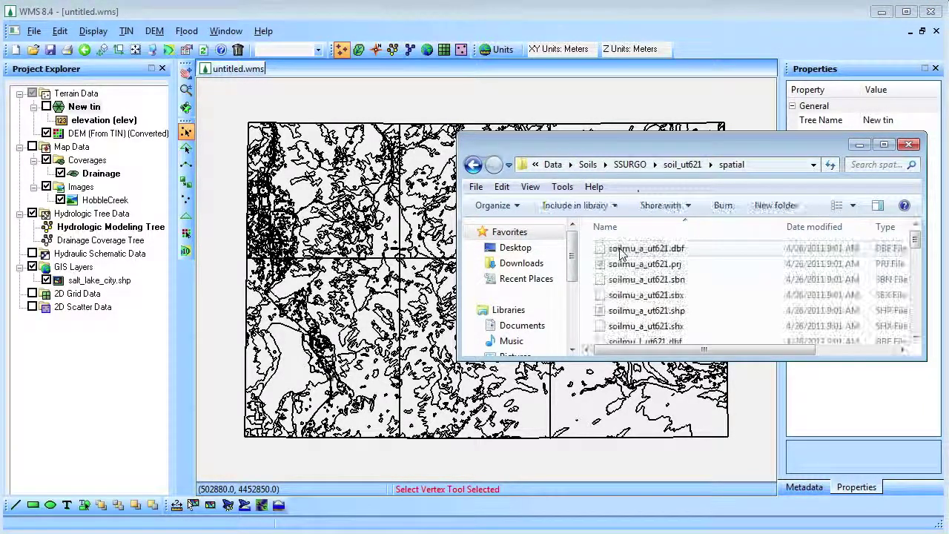
double_click(630, 311)
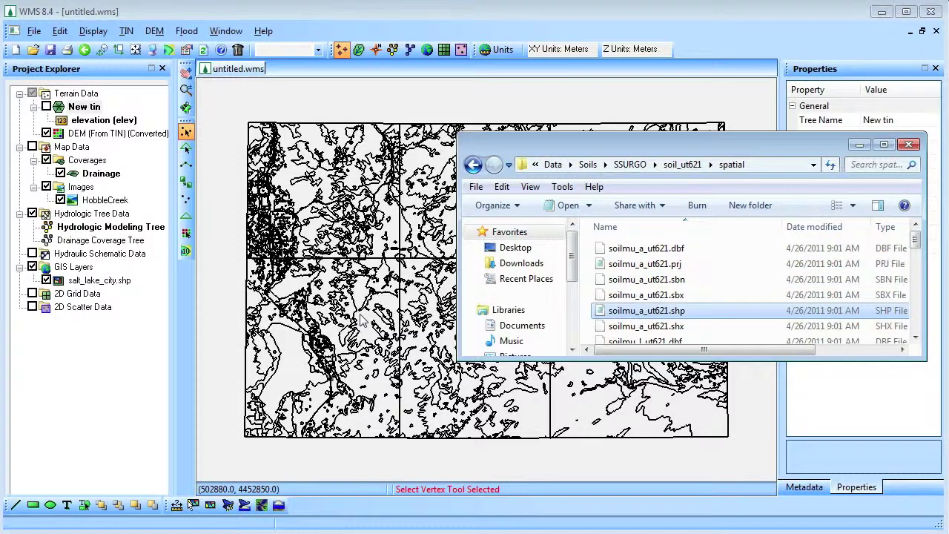
Join NRCS texture and hydrologic group data to the soil layer, then hide GIS layers.
click(119, 295)
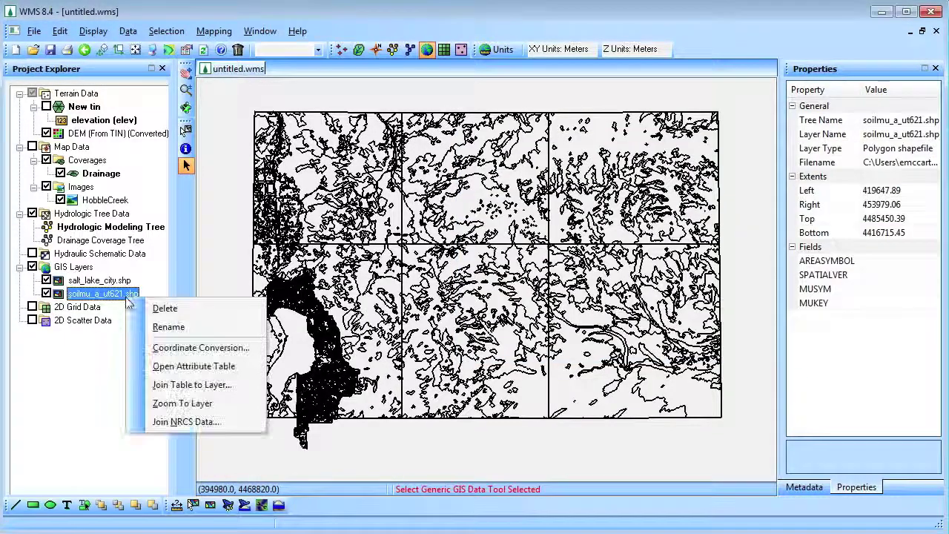
right_click(122, 295)
click(165, 421)
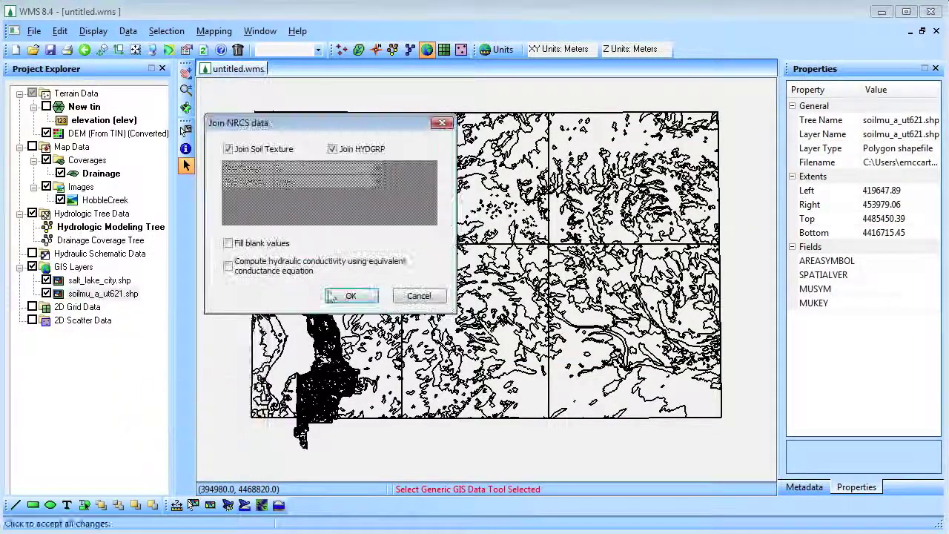
click(349, 294)
click(31, 267)
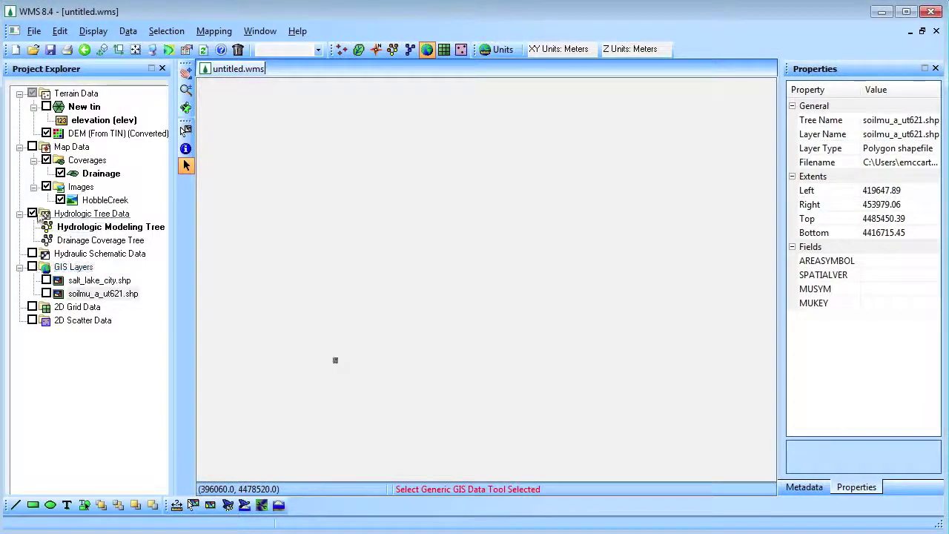
Zoom to the DEM, hide the aerial image, and compute flow direction/accumulation with TOPAZ.
right_click(80, 135)
click(133, 375)
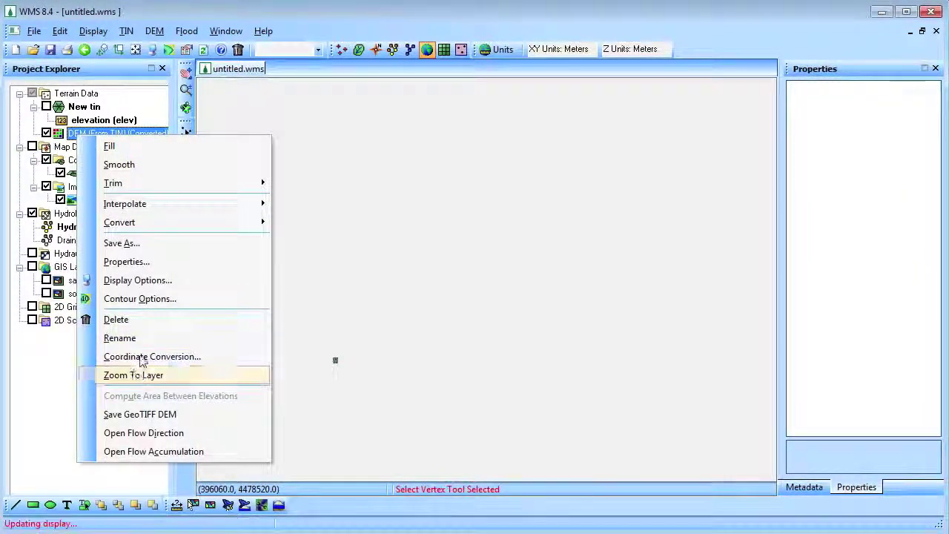
click(46, 186)
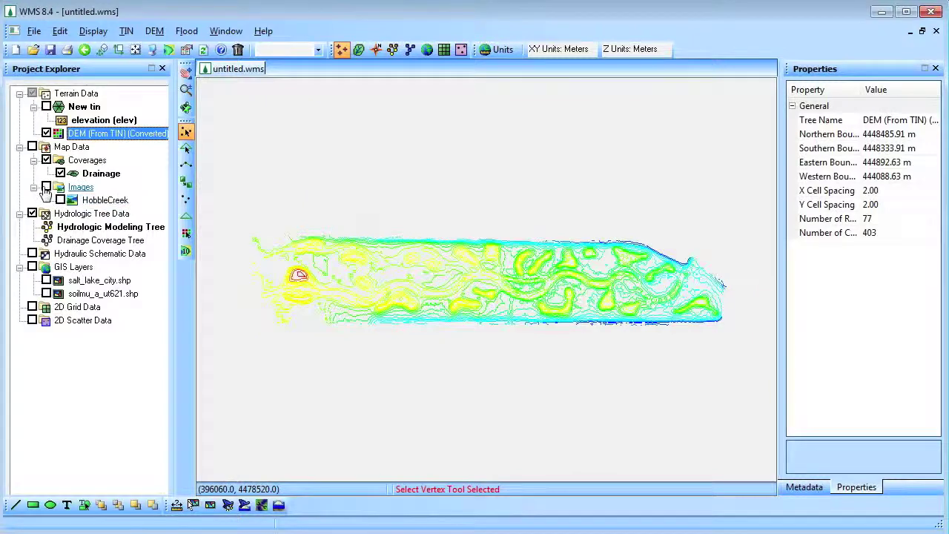
click(358, 49)
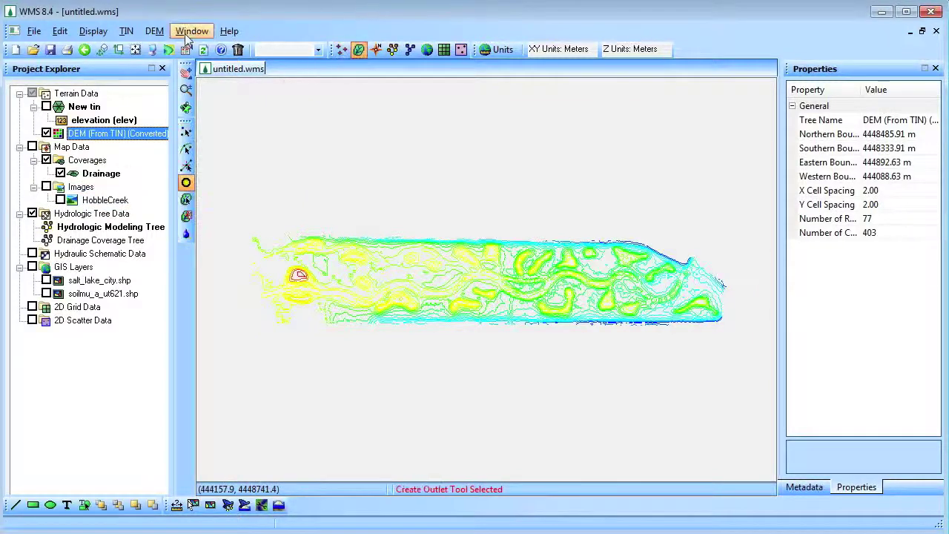
click(154, 30)
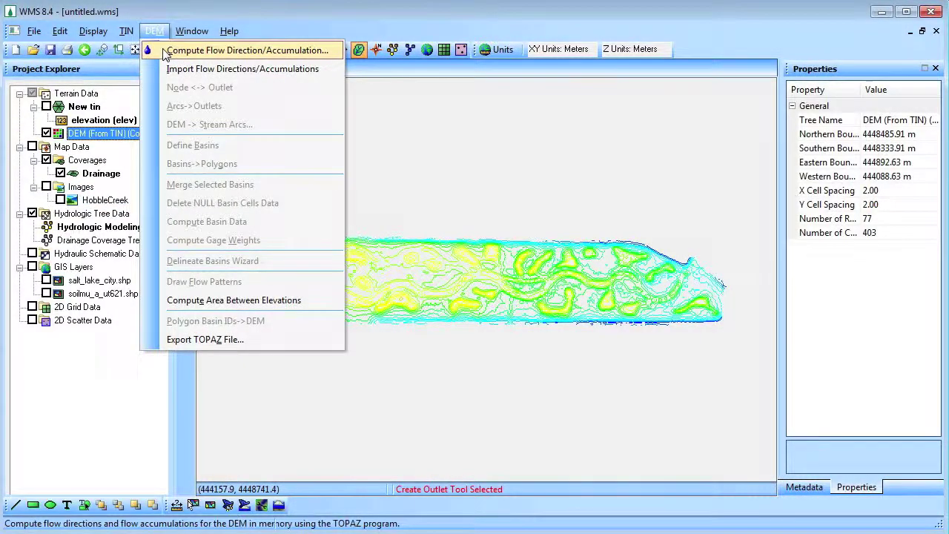
click(223, 51)
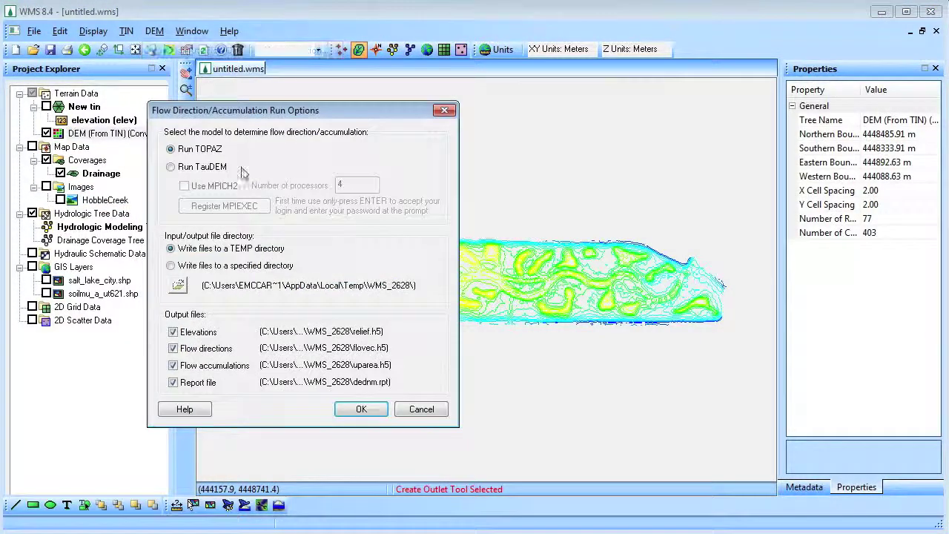
click(350, 420)
click(418, 311)
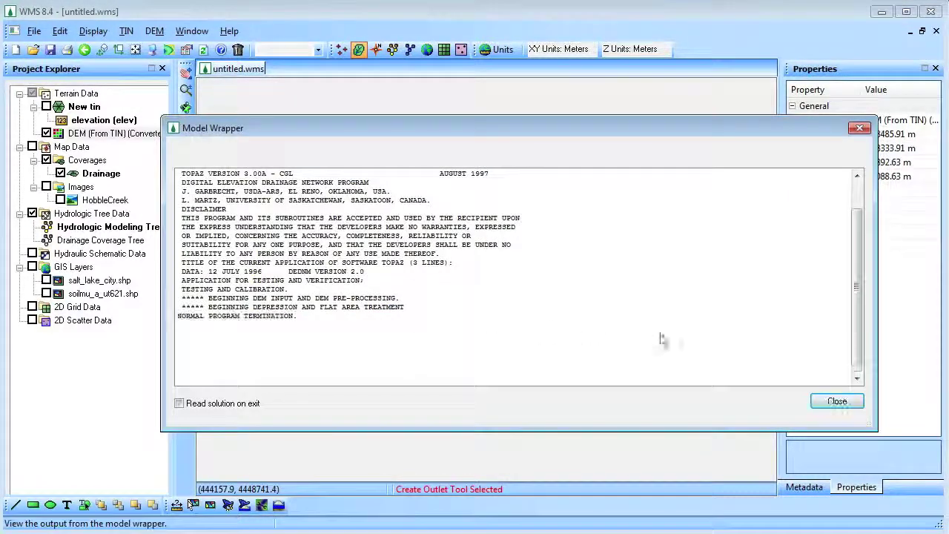
click(838, 400)
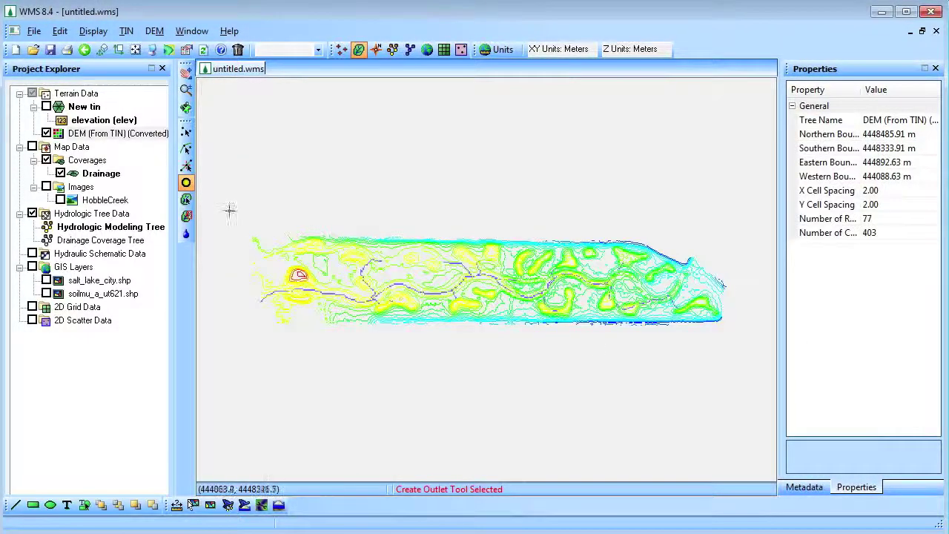
Place an outlet at the stream's left end and create stream arcs at 0.001 threshold, showing the TIN.
scroll(258, 301, up, 5)
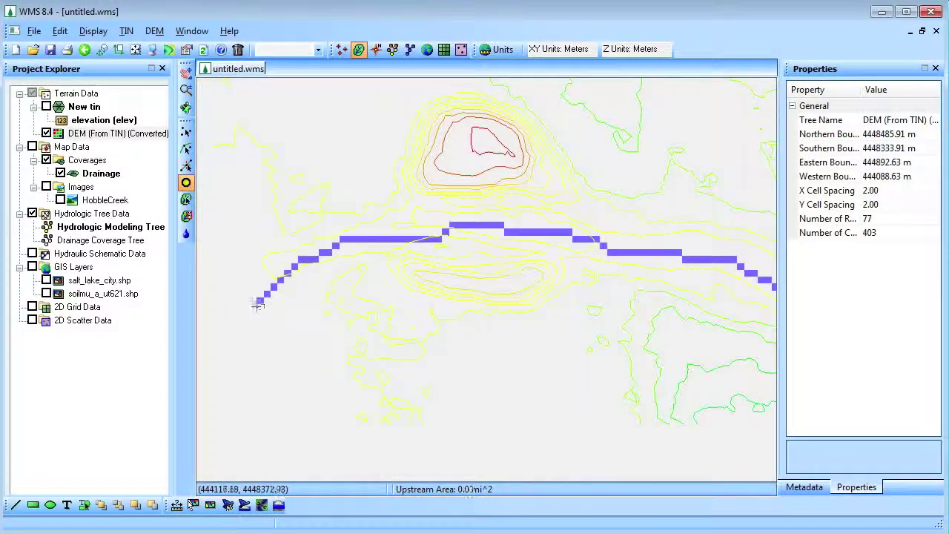
click(259, 300)
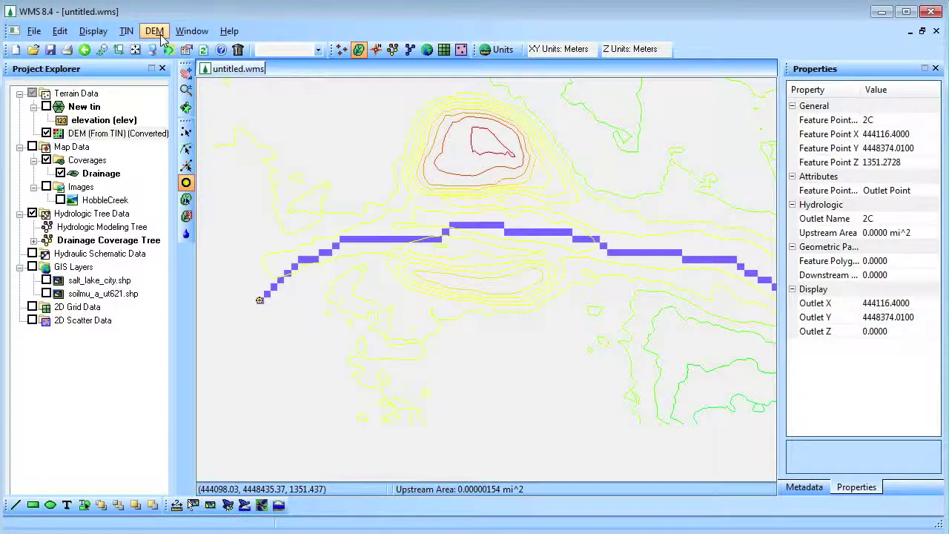
click(162, 37)
click(186, 121)
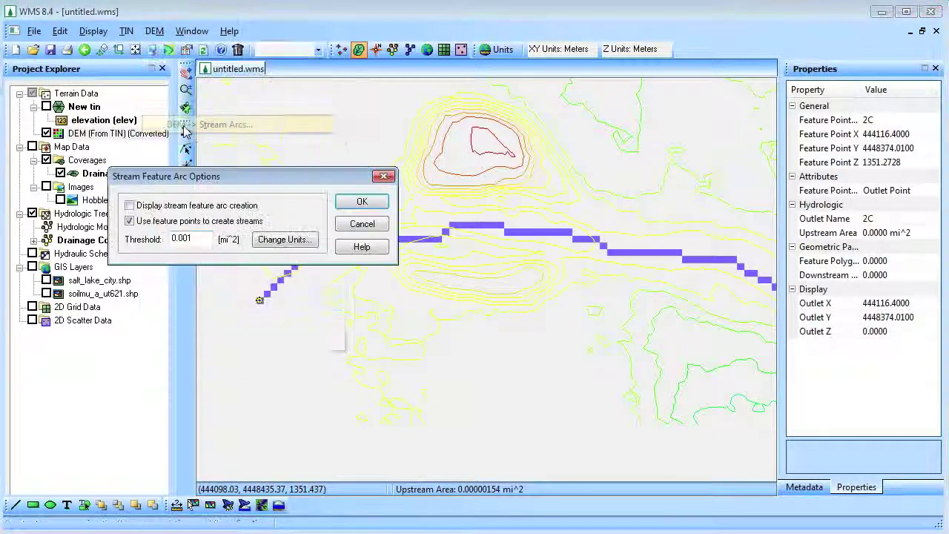
click(380, 199)
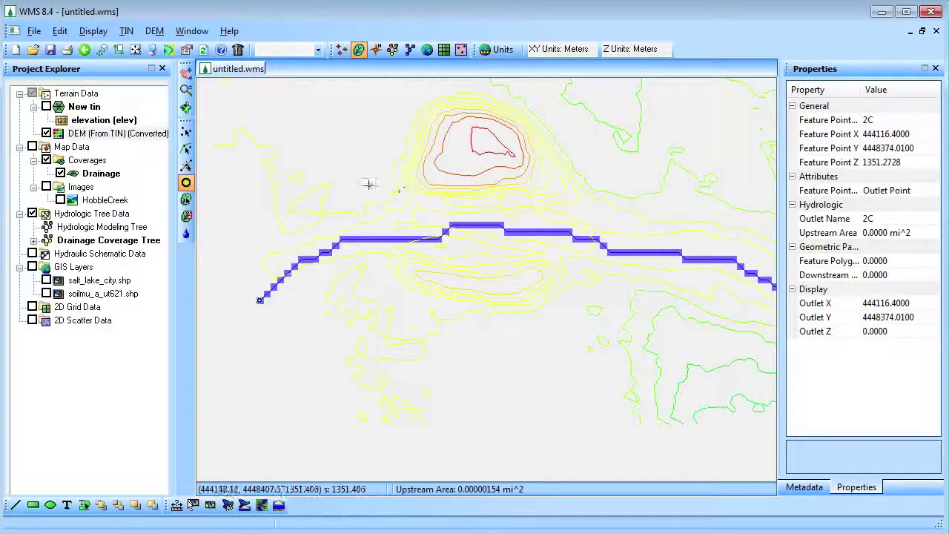
click(46, 134)
click(46, 106)
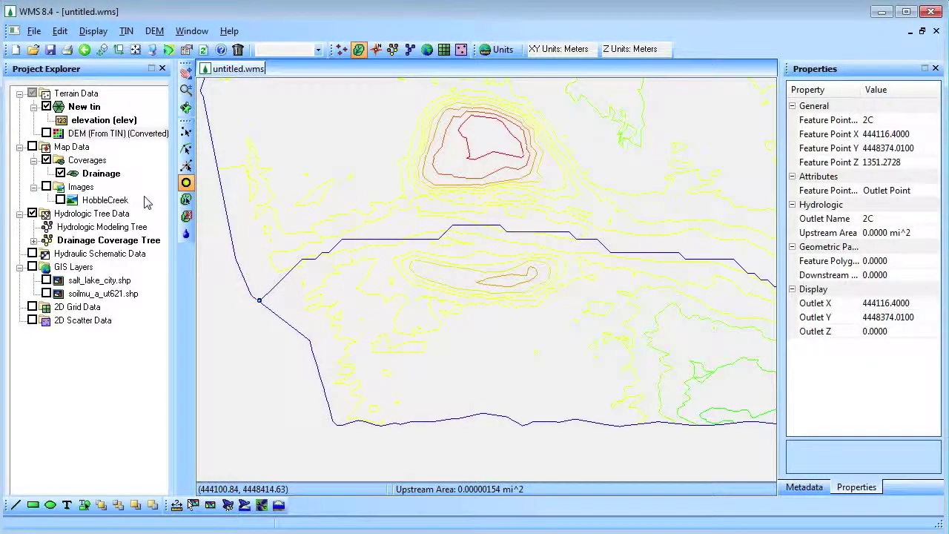
click(376, 49)
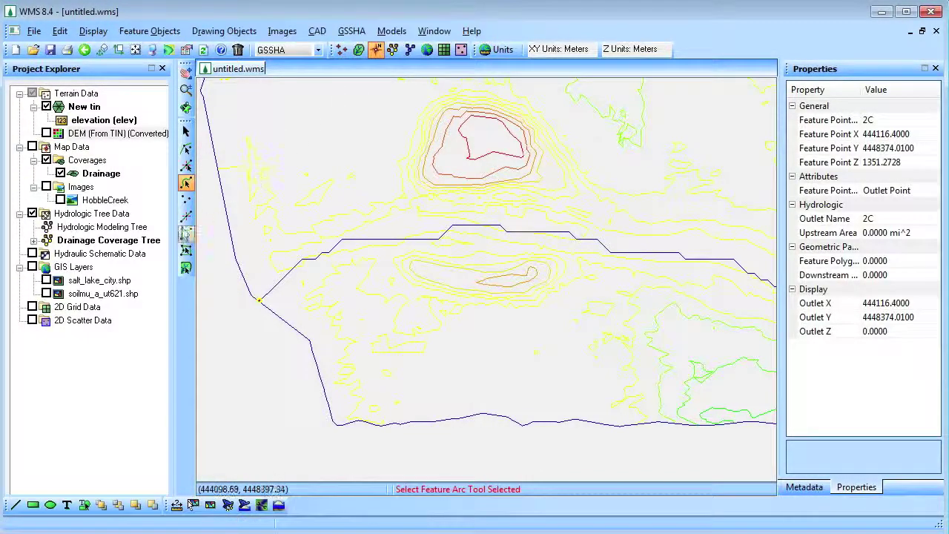
Trace the terrain strip's outer boundary with a feature arc, ending at the left-side outlet.
click(186, 234)
scroll(252, 276, down, 3)
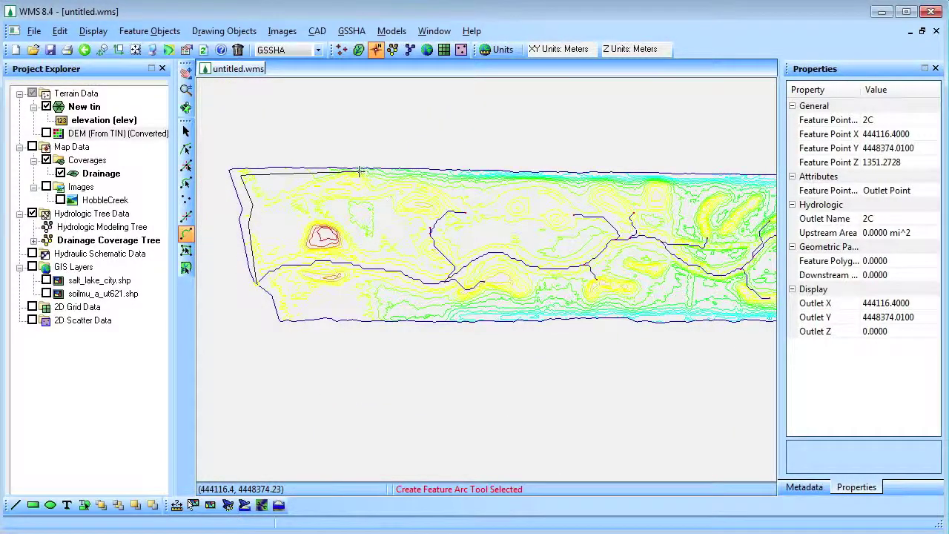
middle_click(665, 178)
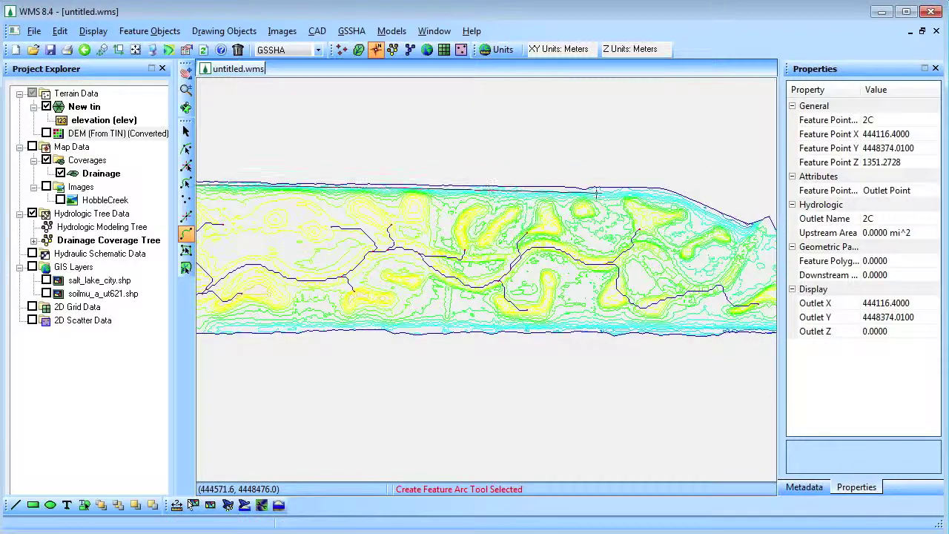
drag(738, 223, 556, 224)
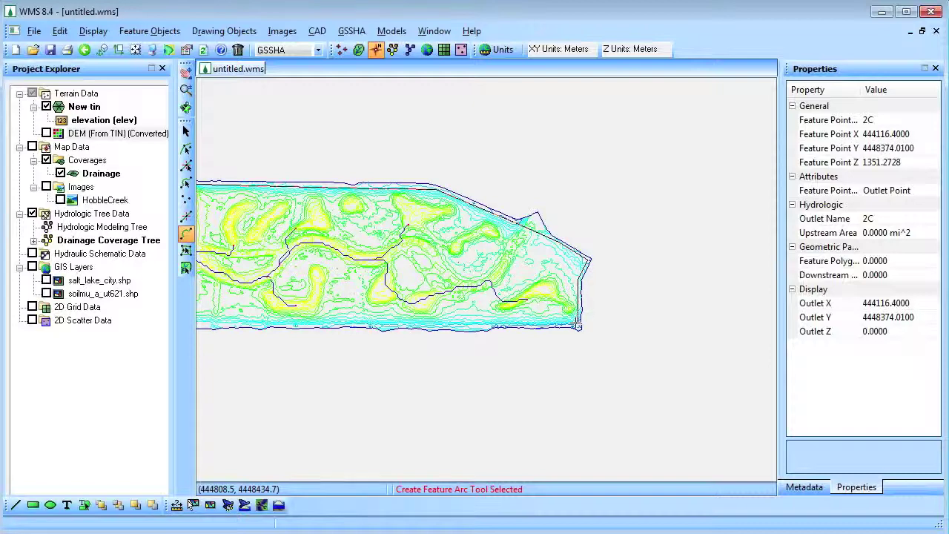
drag(268, 324, 478, 284)
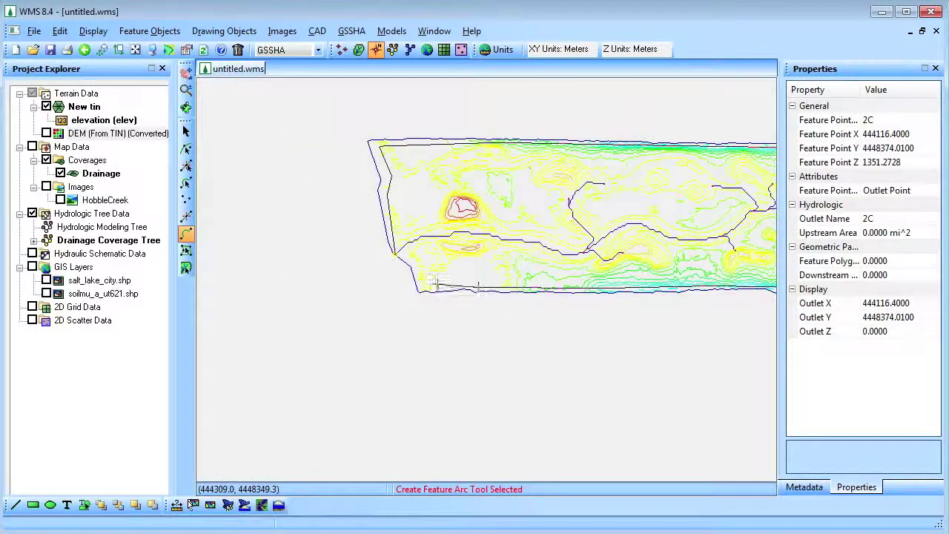
click(395, 254)
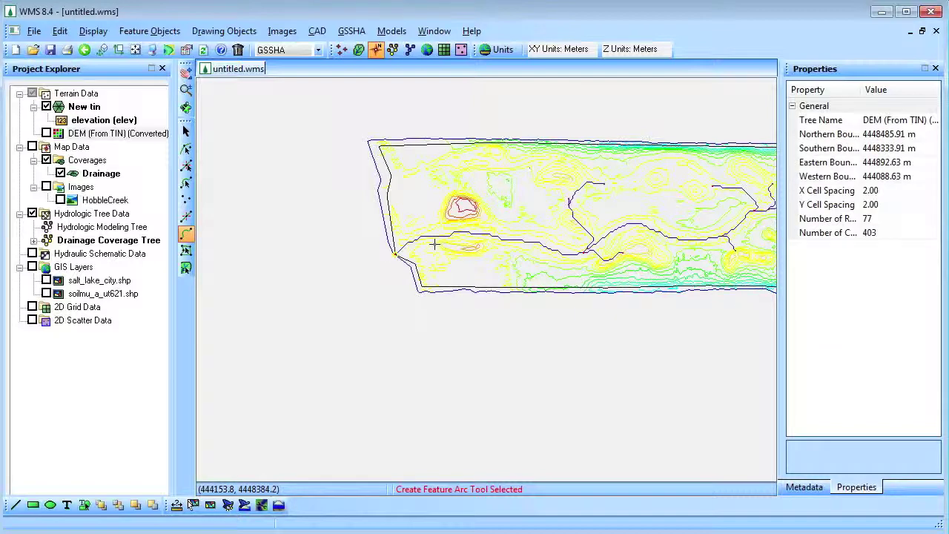
Build a polygon from all arcs, hide the New tin, and fit the watershed in view.
click(150, 30)
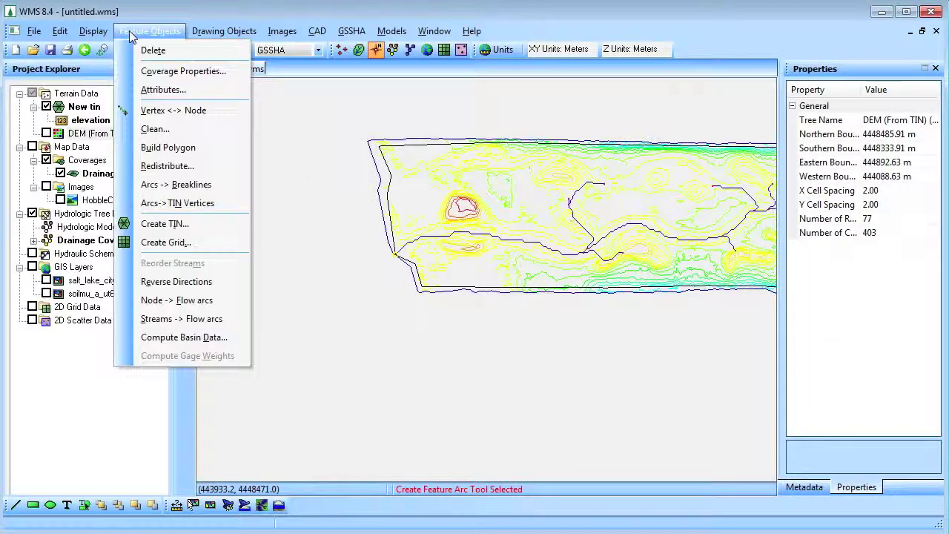
click(168, 146)
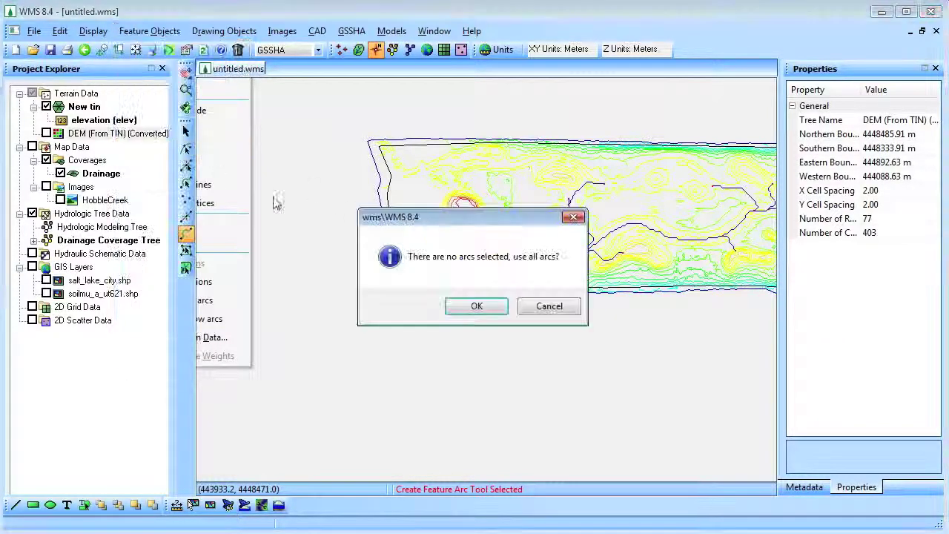
click(476, 304)
click(46, 106)
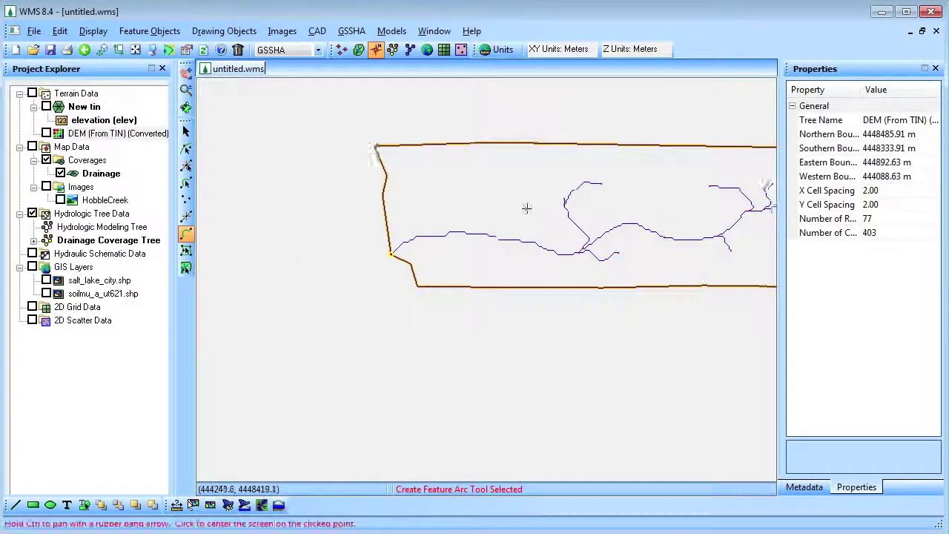
key(Right)
key(ctrl+f)
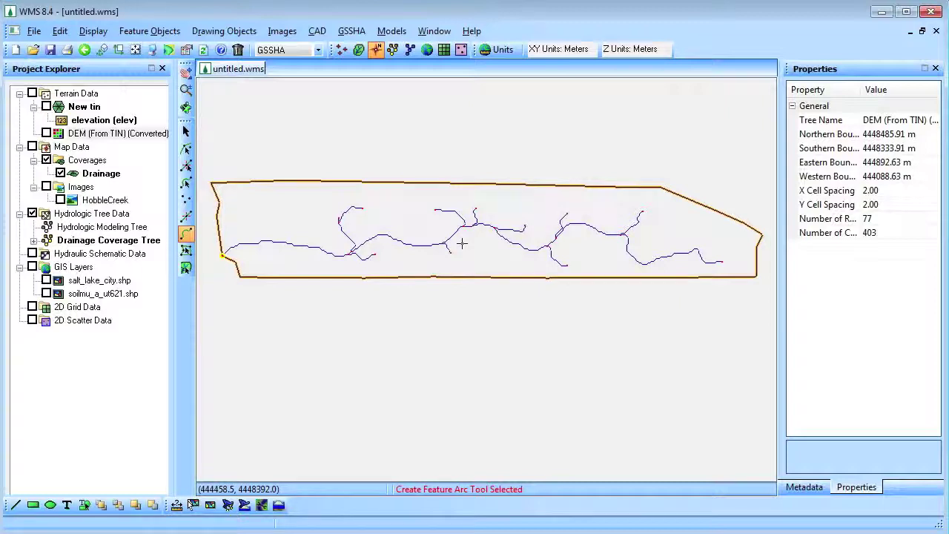
Initialize a GSSHA model in the Hydrologic Modeling Wizard and advance to grid creation.
click(228, 505)
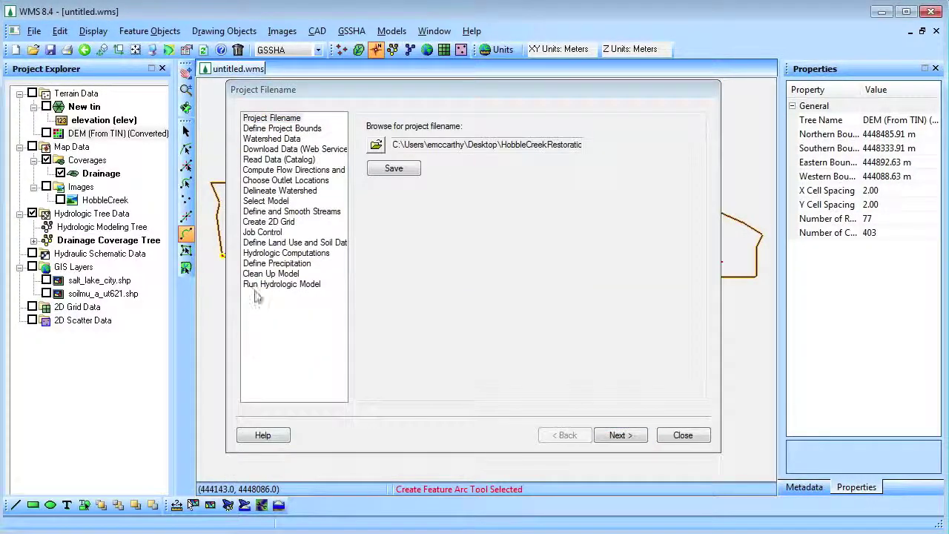
click(265, 201)
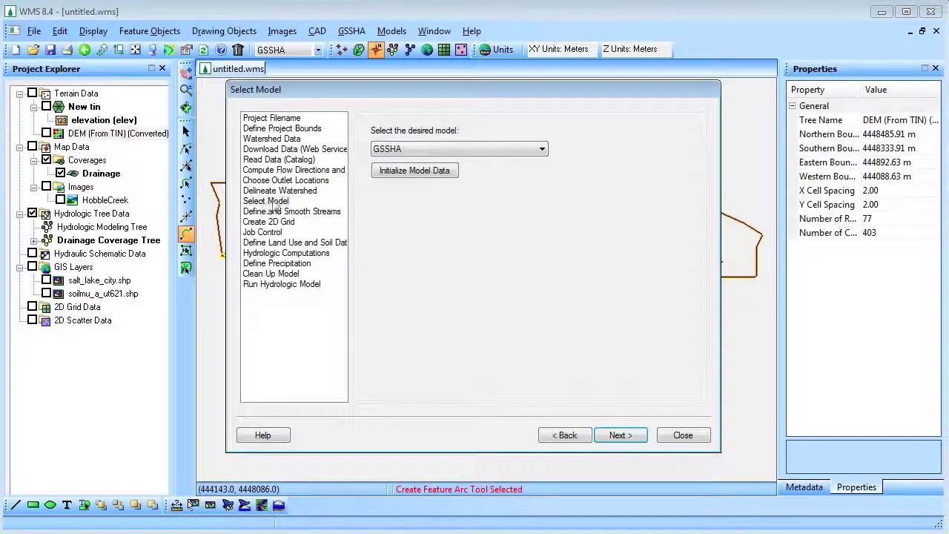
click(406, 172)
click(617, 436)
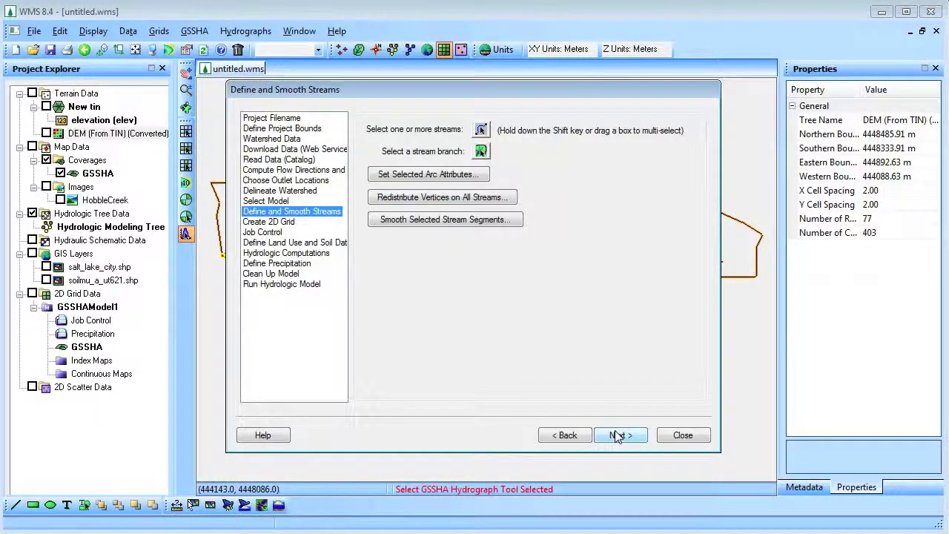
click(617, 436)
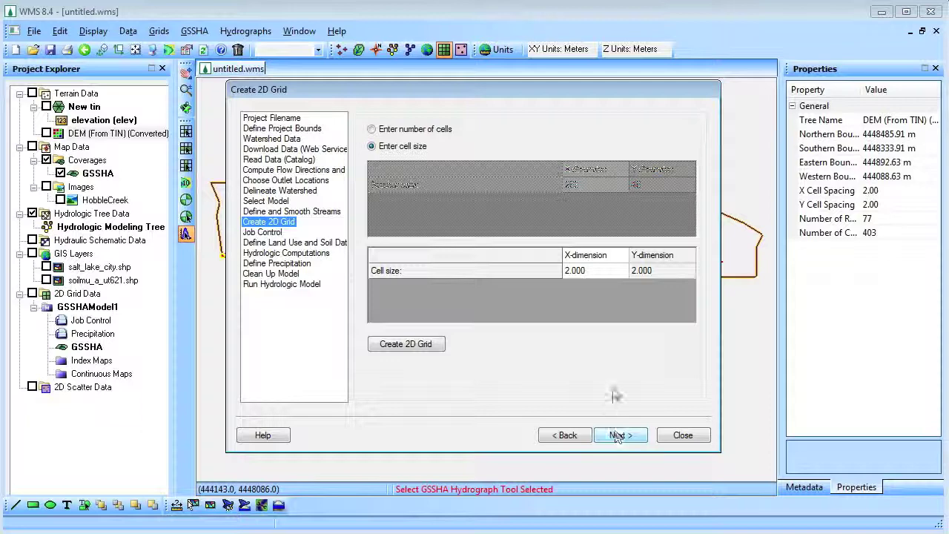
Create a 3.000 m 2D grid with DEM-interpolated elevations, delete the background DEM, and hide the TIN.
click(586, 272)
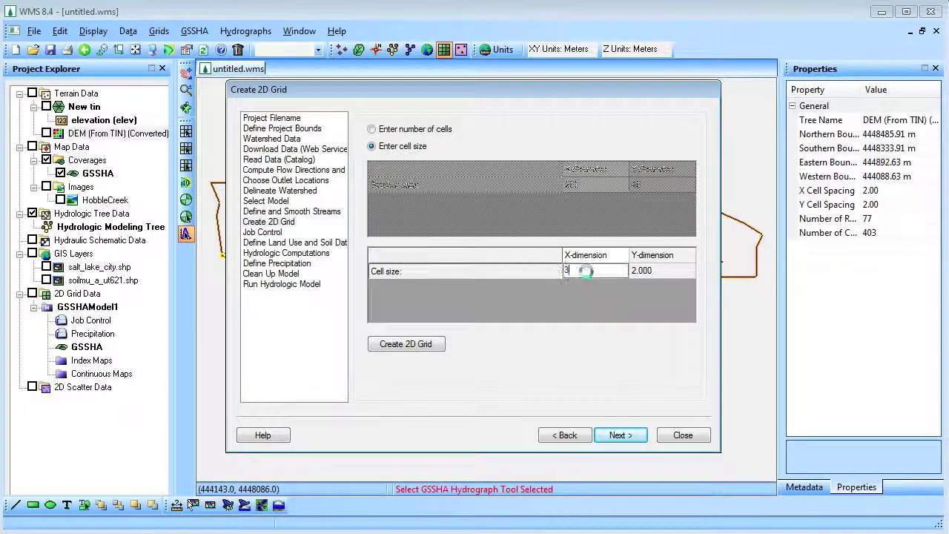
click(432, 344)
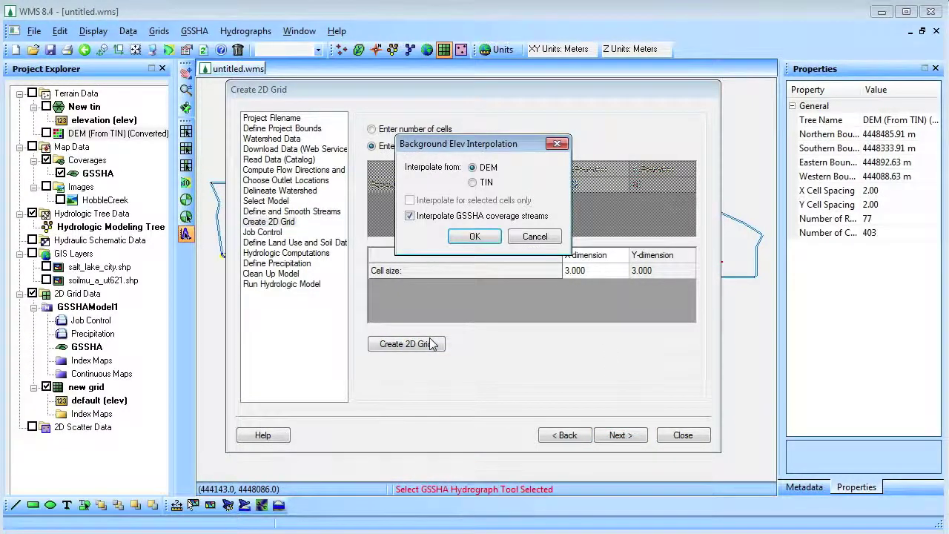
click(471, 237)
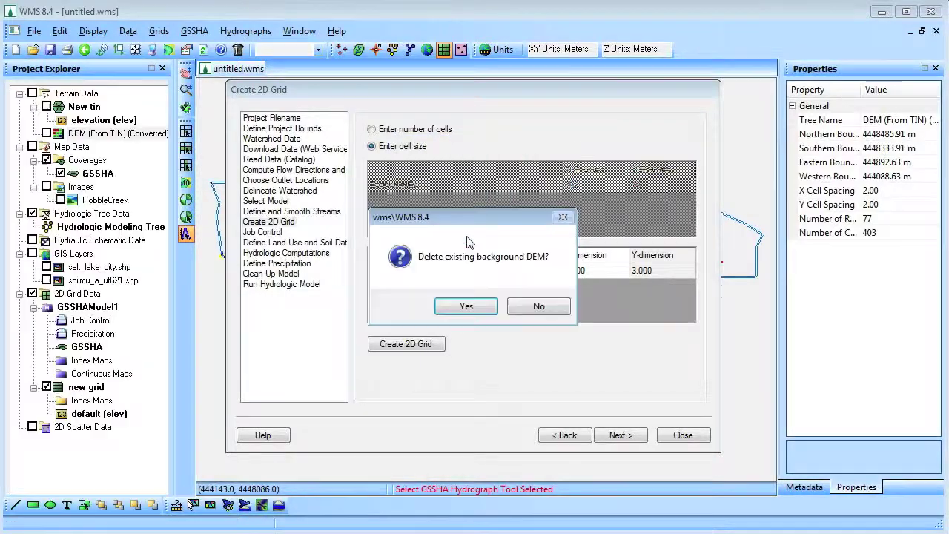
click(466, 307)
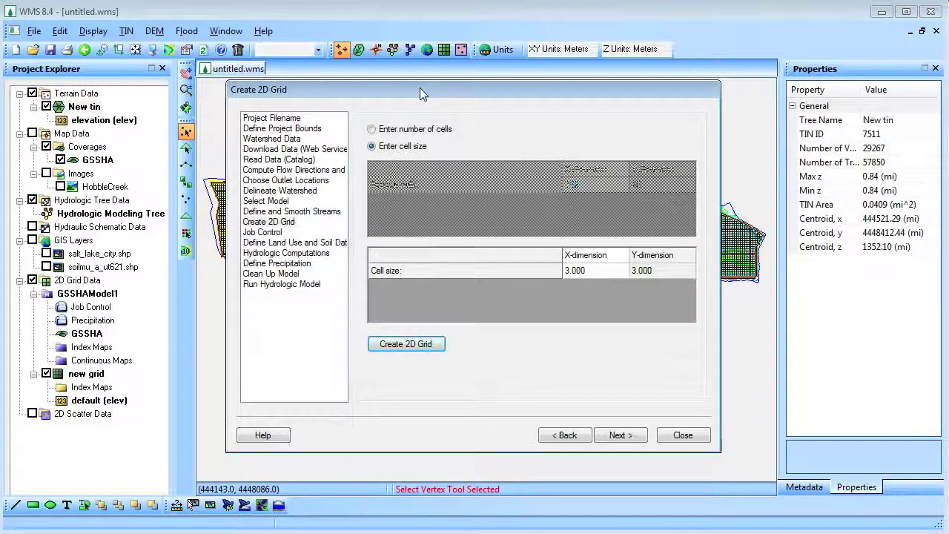
click(681, 434)
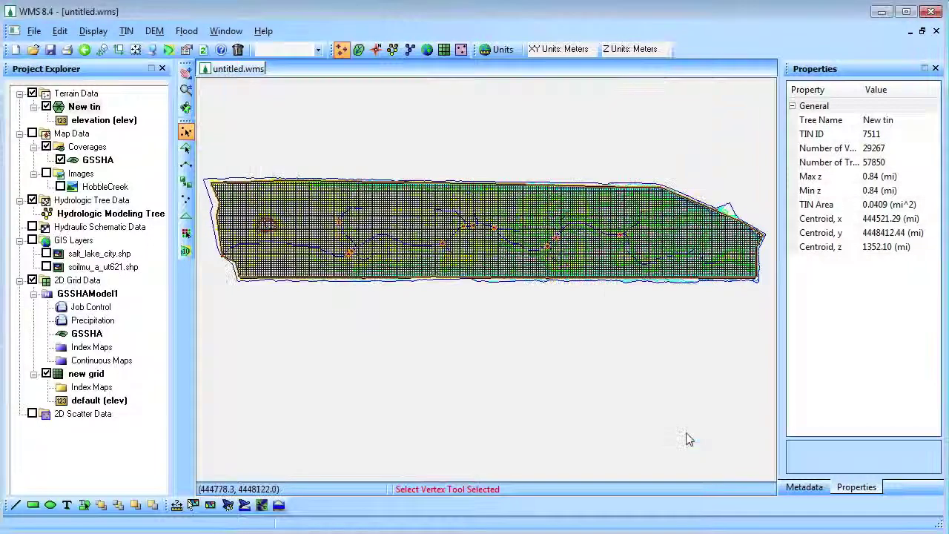
click(46, 106)
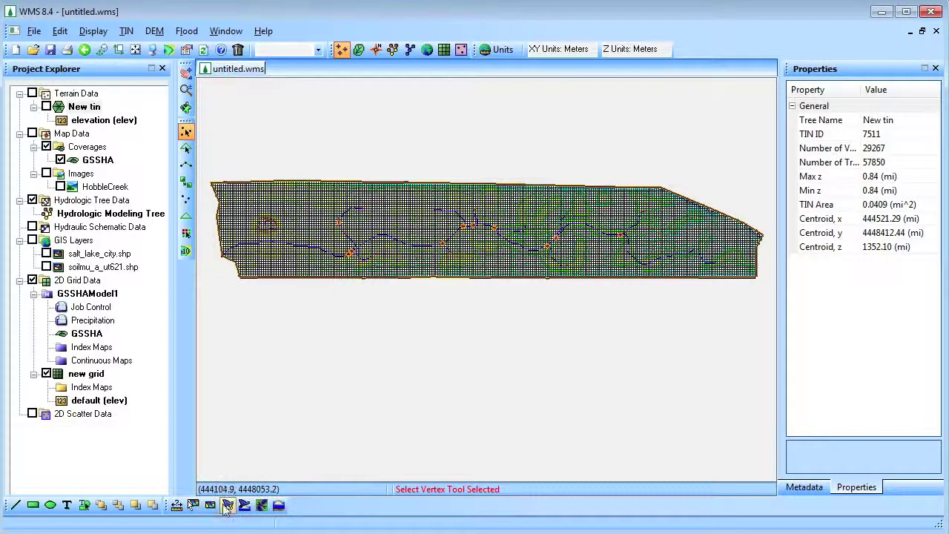
click(228, 505)
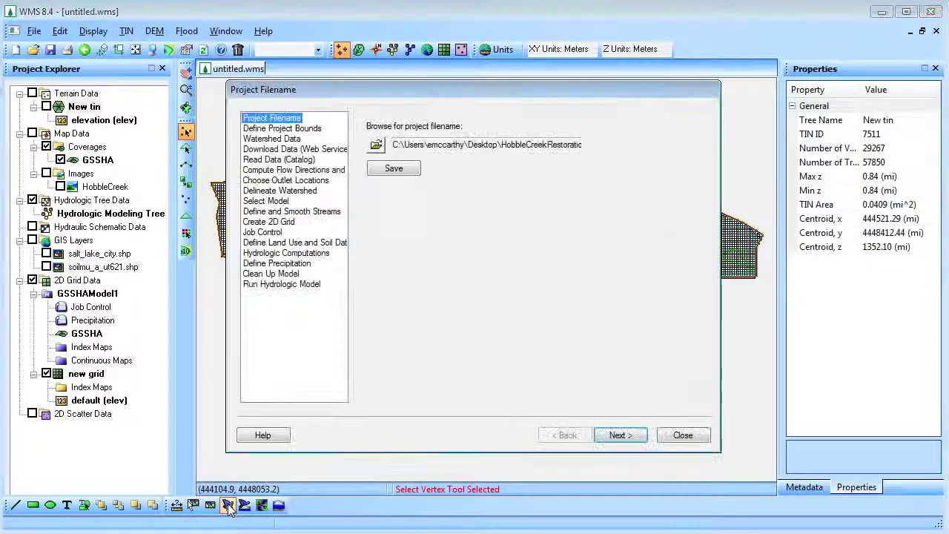
Go to the land use and soil data step and map salt_lake_city.shp into a Land Use coverage.
click(262, 232)
click(620, 435)
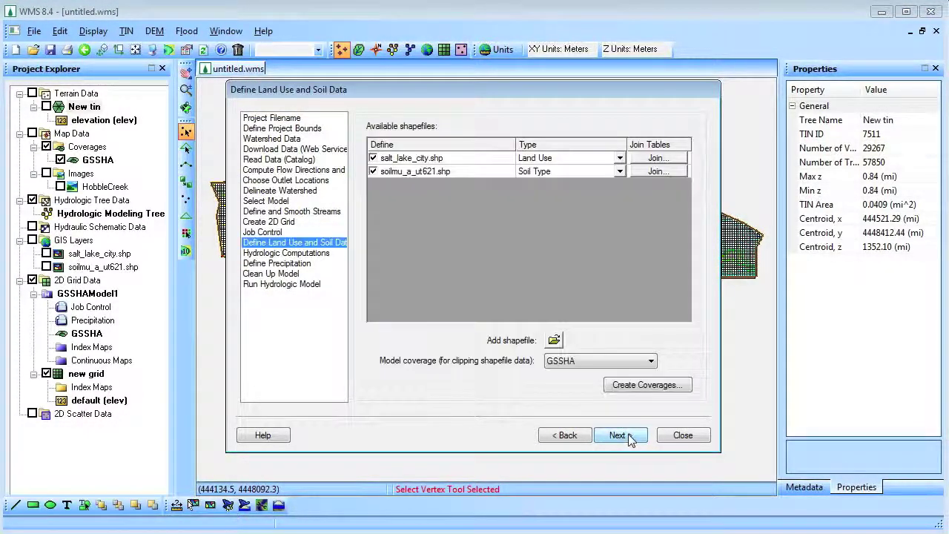
click(638, 386)
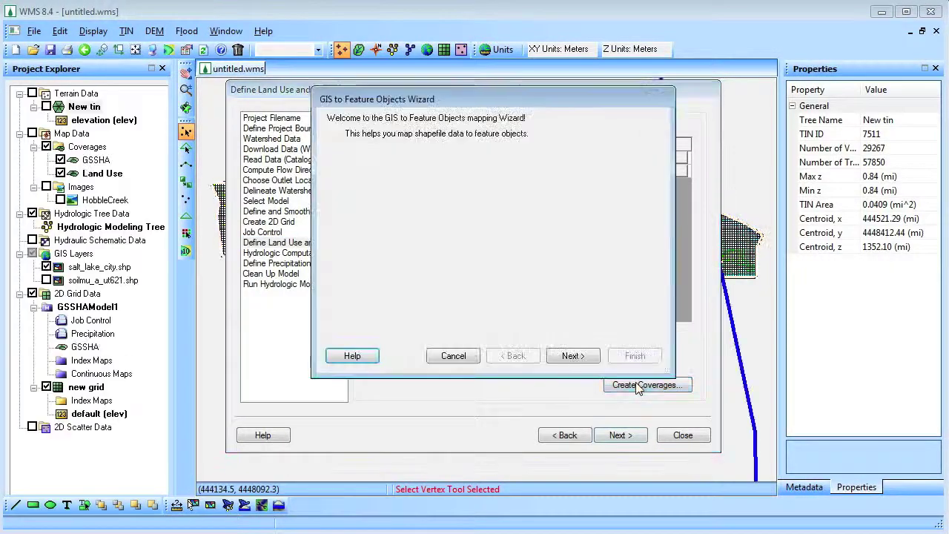
click(575, 356)
click(582, 358)
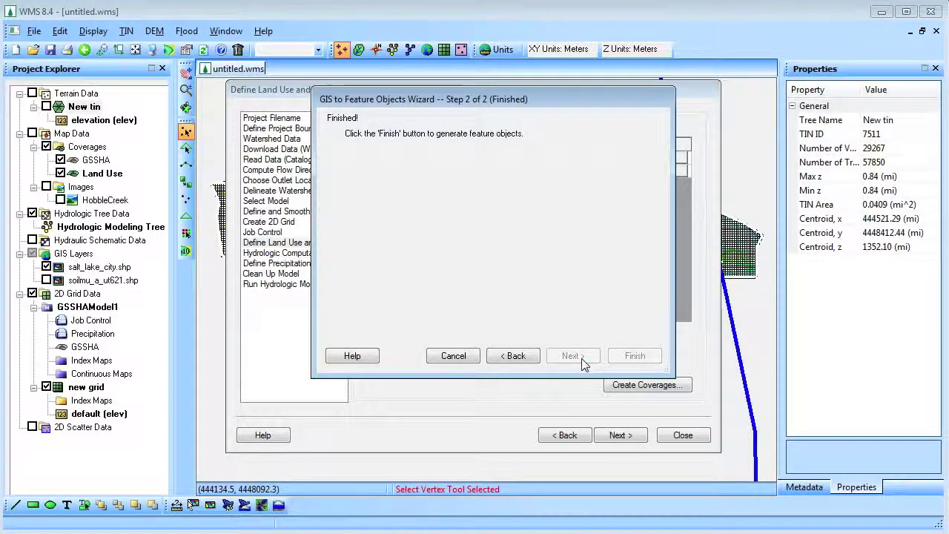
click(638, 356)
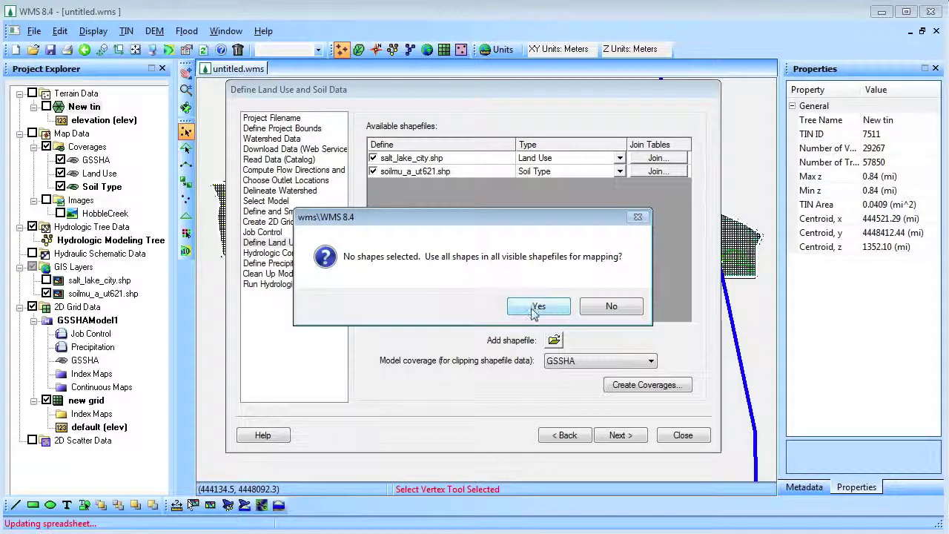
Map the soil shapefile into a Soil Type coverage using all shapes, then advance to Hydrologic Computations.
click(525, 307)
click(574, 358)
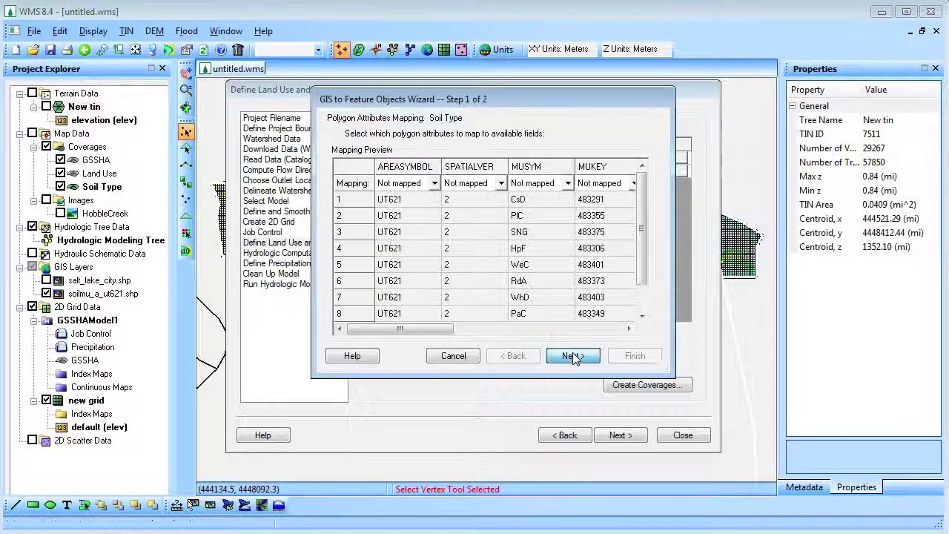
click(577, 358)
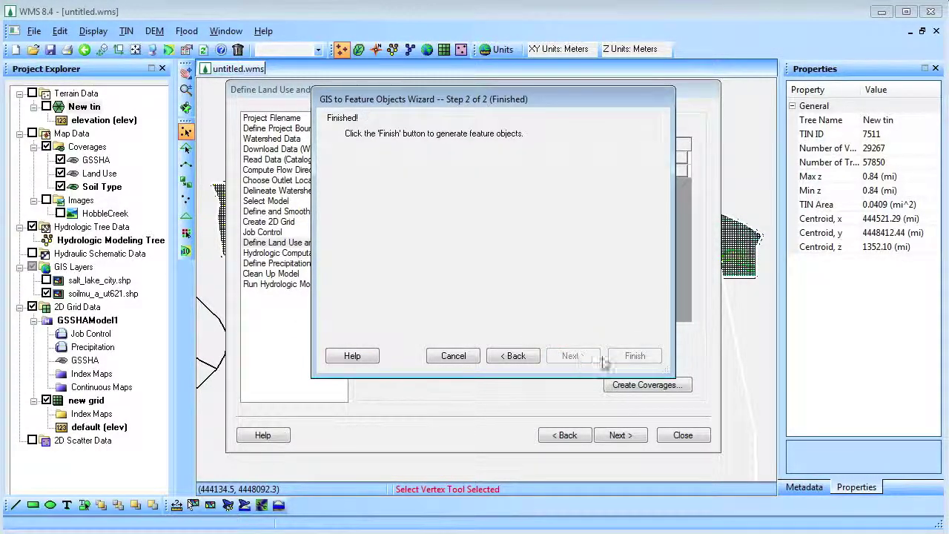
click(646, 357)
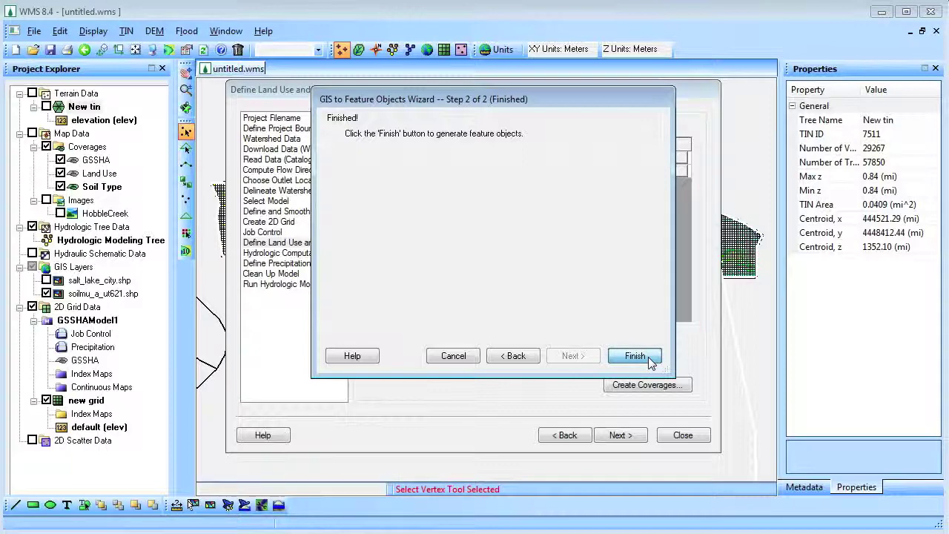
click(626, 436)
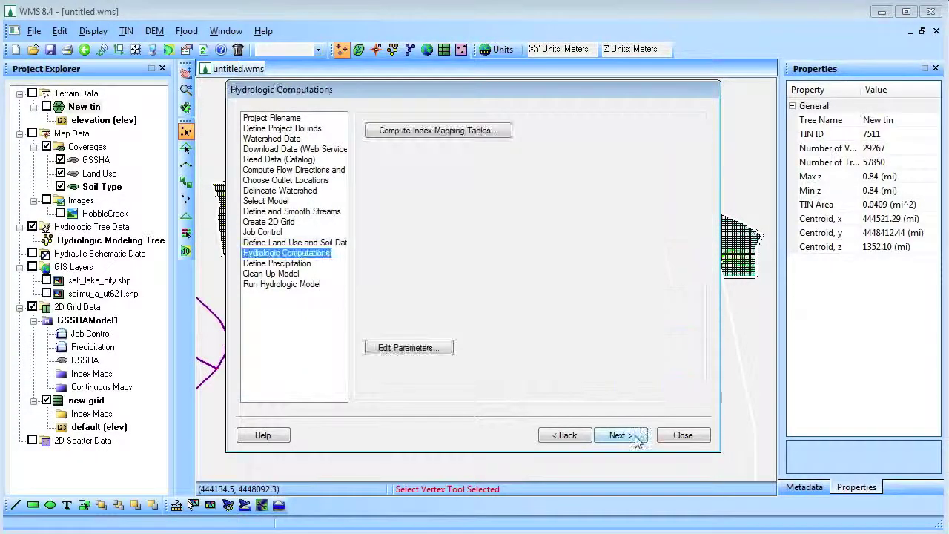
Compute index maps named Land Use, Soil Type, and Combo (Soil Type + Land Use), then accept them.
click(439, 134)
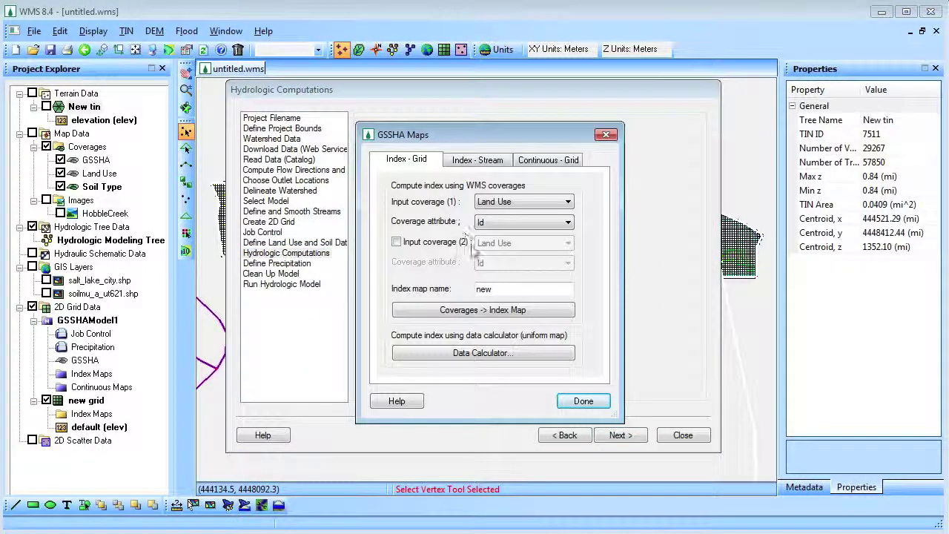
text(Land Us)
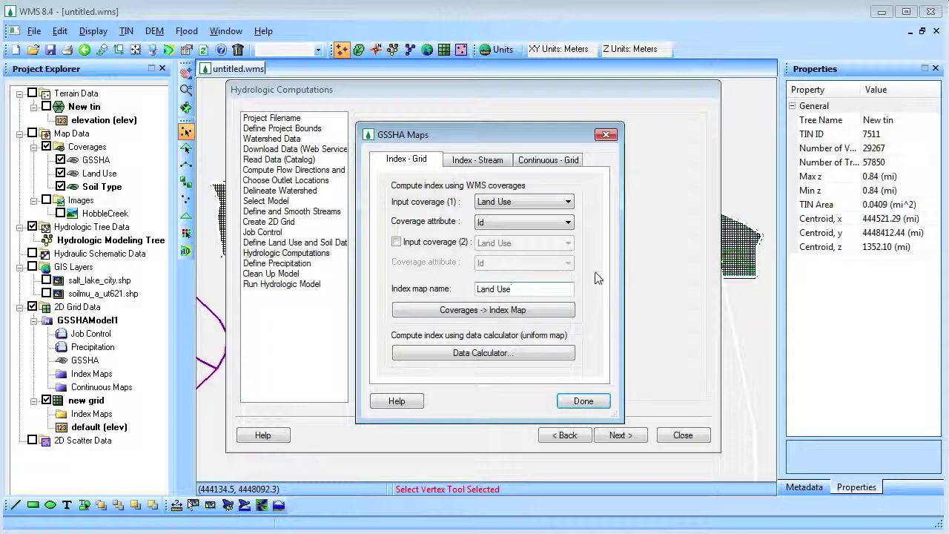
click(503, 310)
click(521, 201)
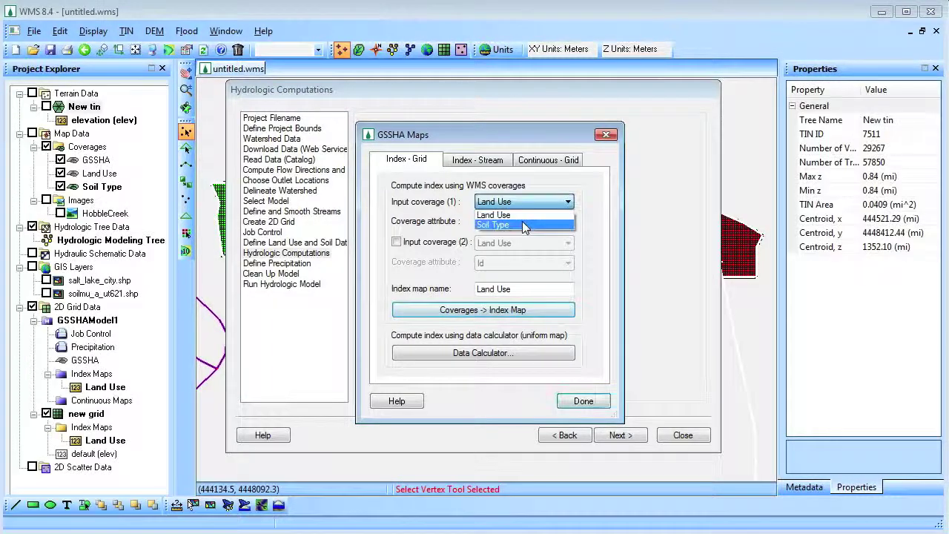
click(523, 225)
double_click(528, 289)
text(Soil T)
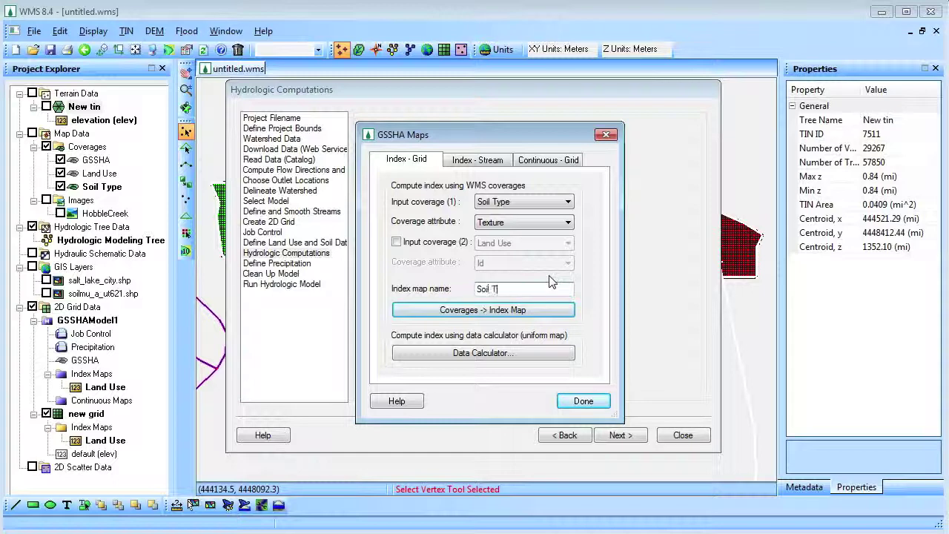
text(ype)
click(545, 312)
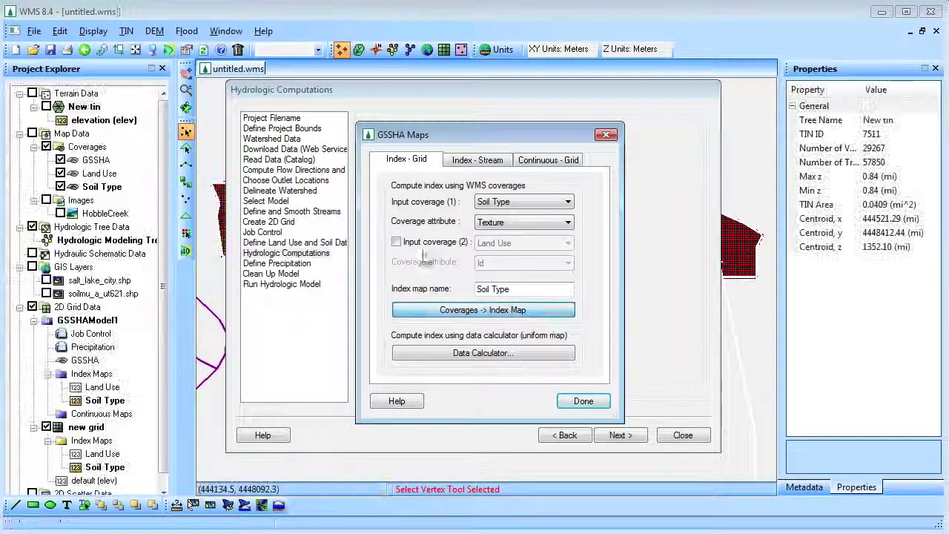
click(396, 241)
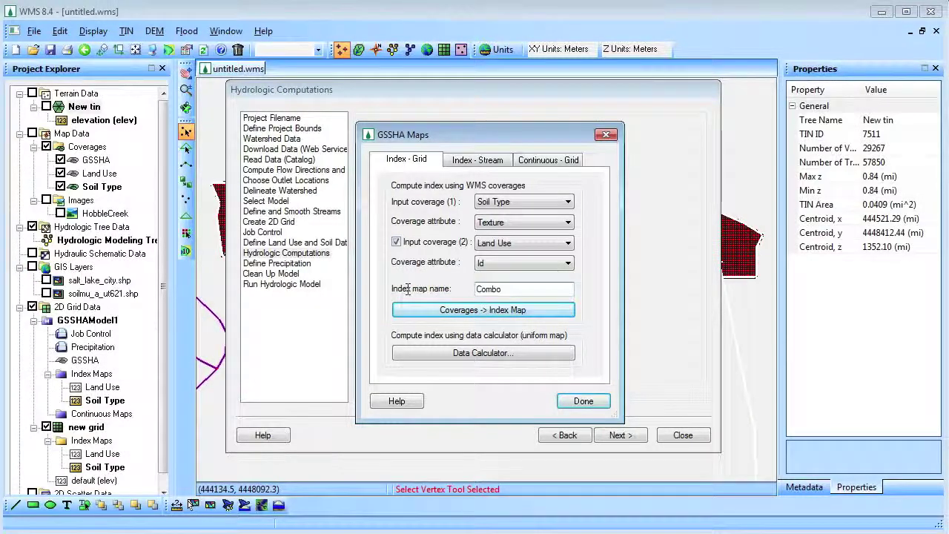
click(448, 310)
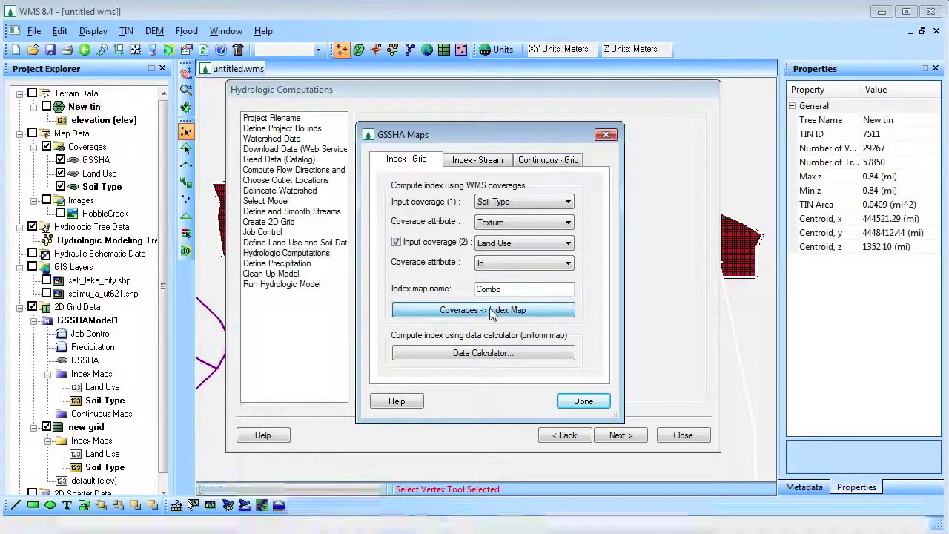
click(583, 401)
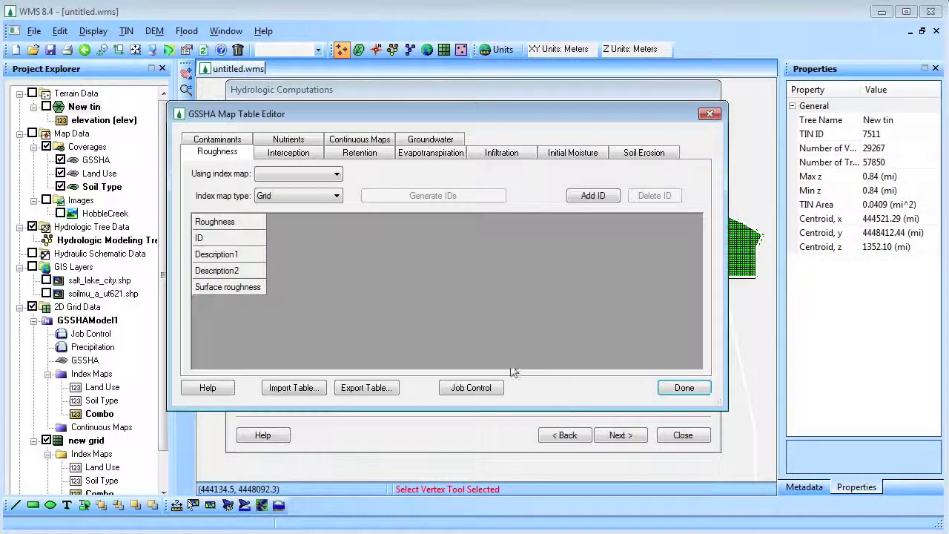
Generate roughness IDs from the Land Use index map.
click(315, 176)
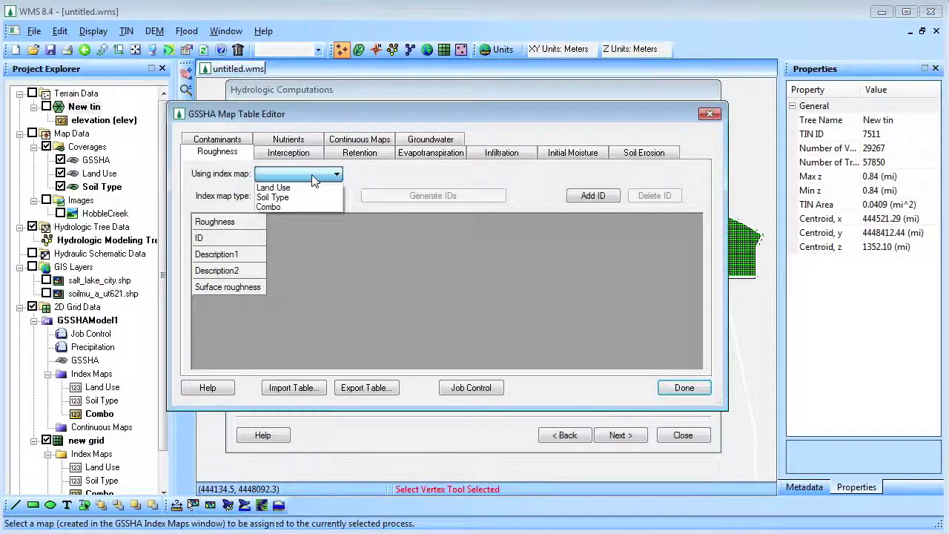
click(311, 189)
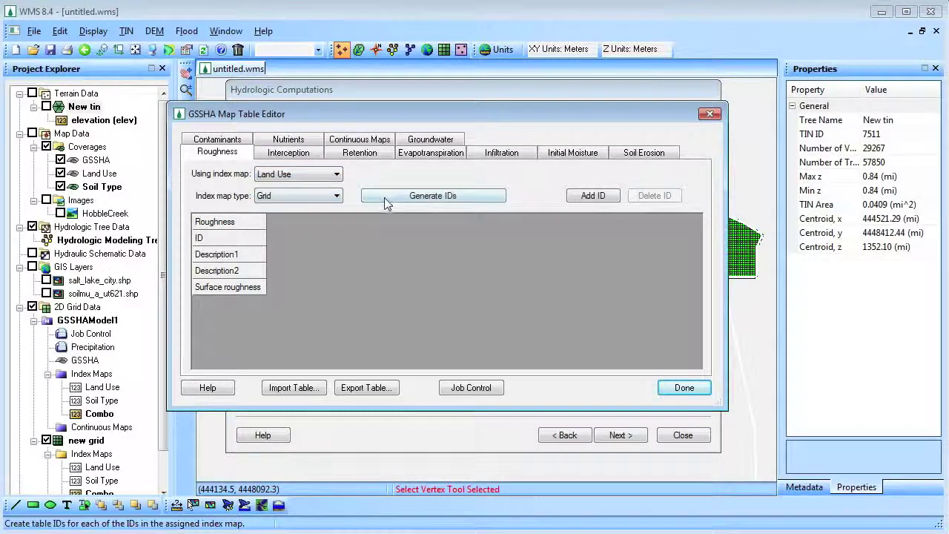
click(385, 198)
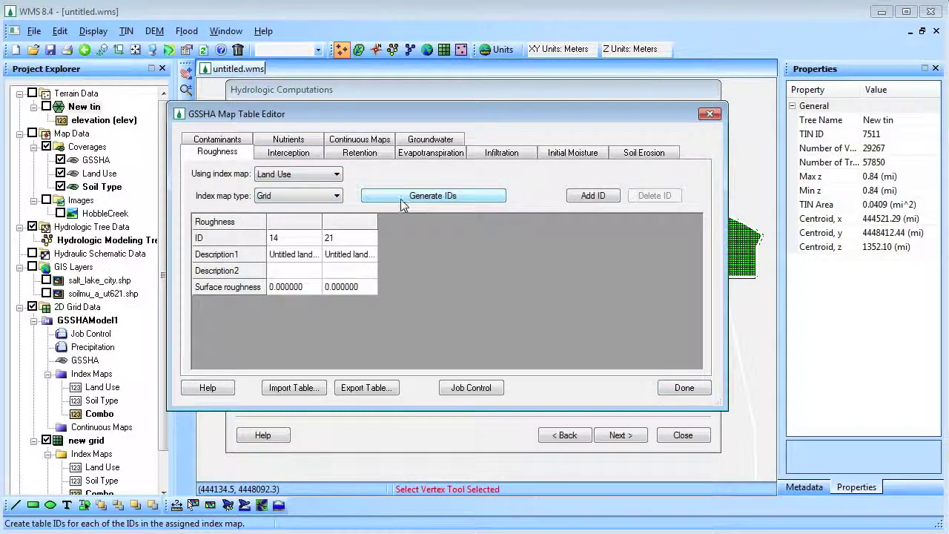
Turn on Green + Ampt infiltration and generate infiltration IDs from the Combo map.
click(499, 153)
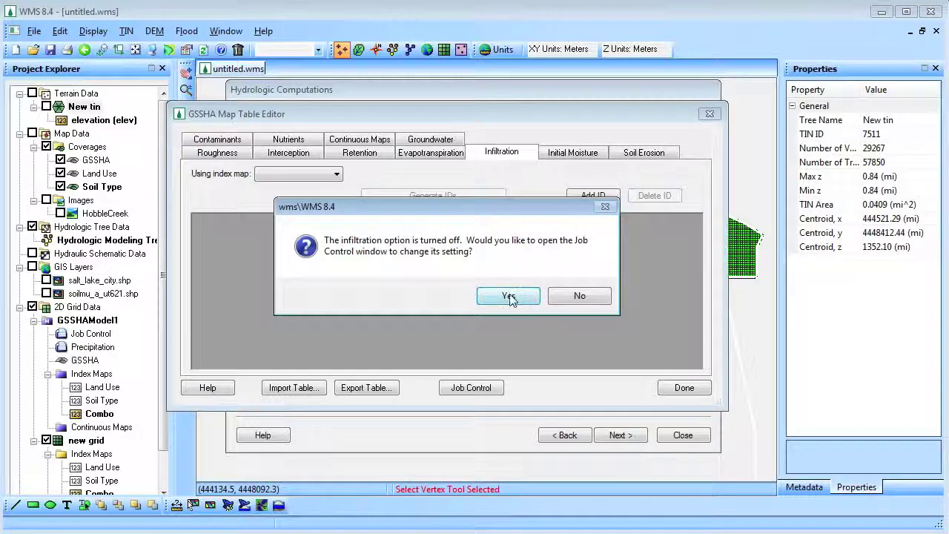
click(510, 295)
click(452, 151)
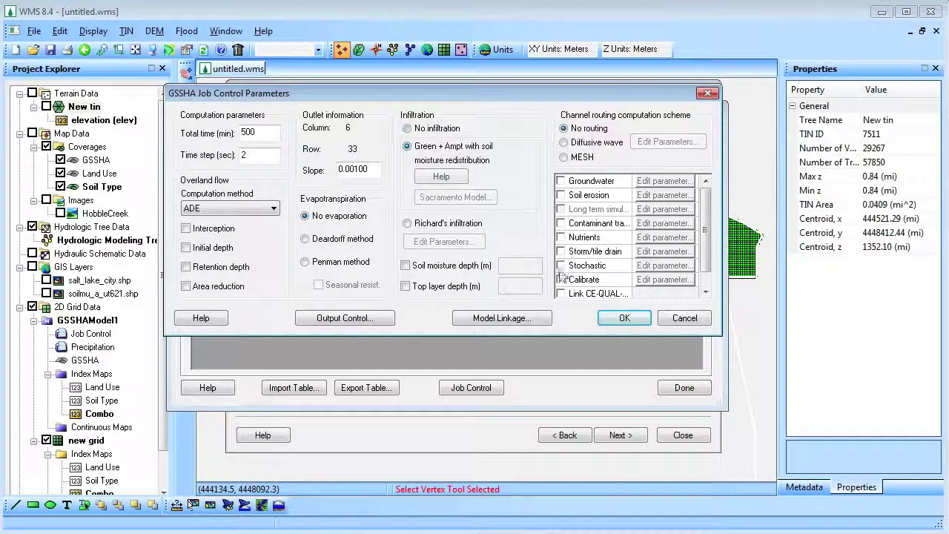
click(610, 319)
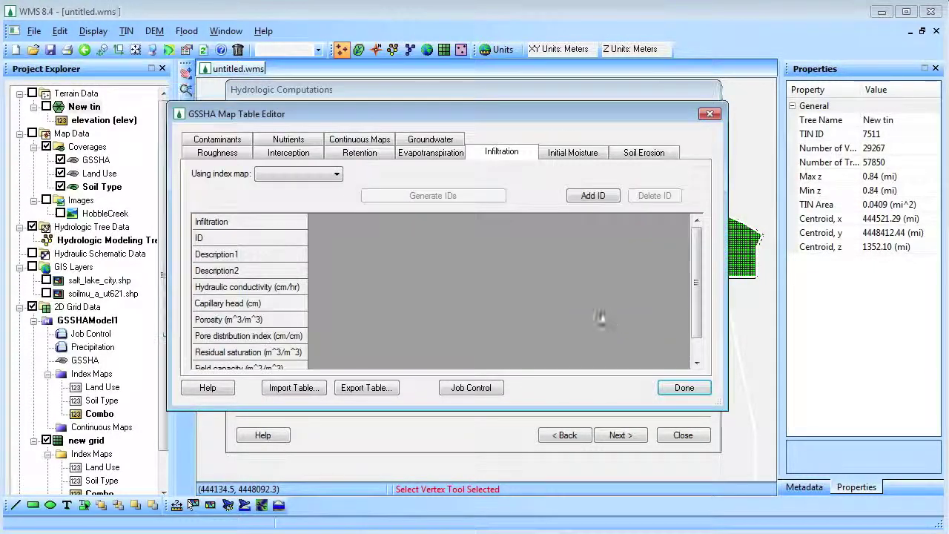
click(312, 174)
click(300, 209)
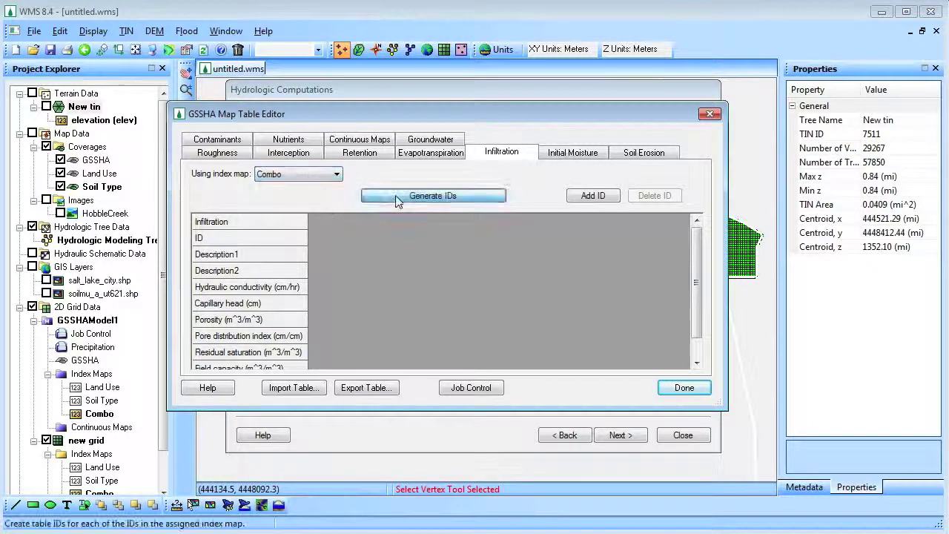
click(395, 195)
Generate initial moisture IDs from the Soil Type index map.
click(562, 152)
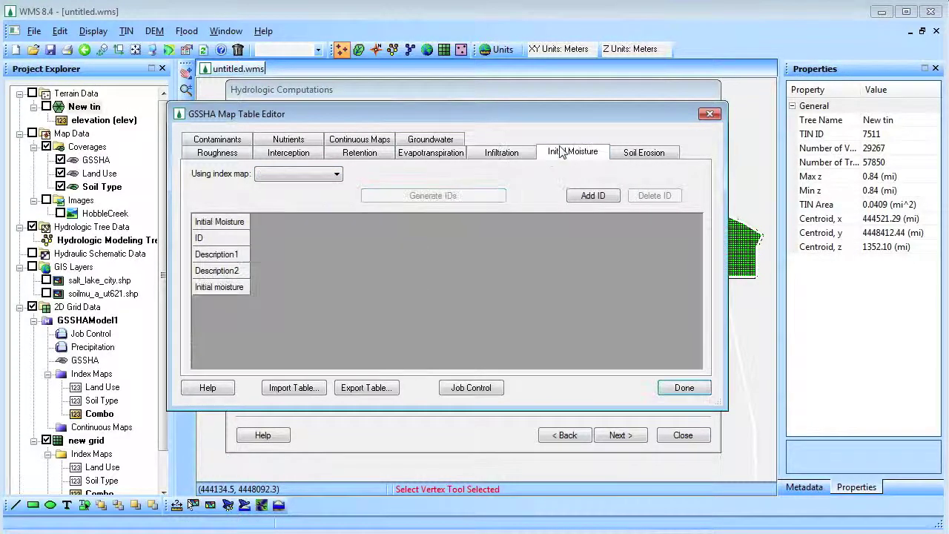
click(311, 173)
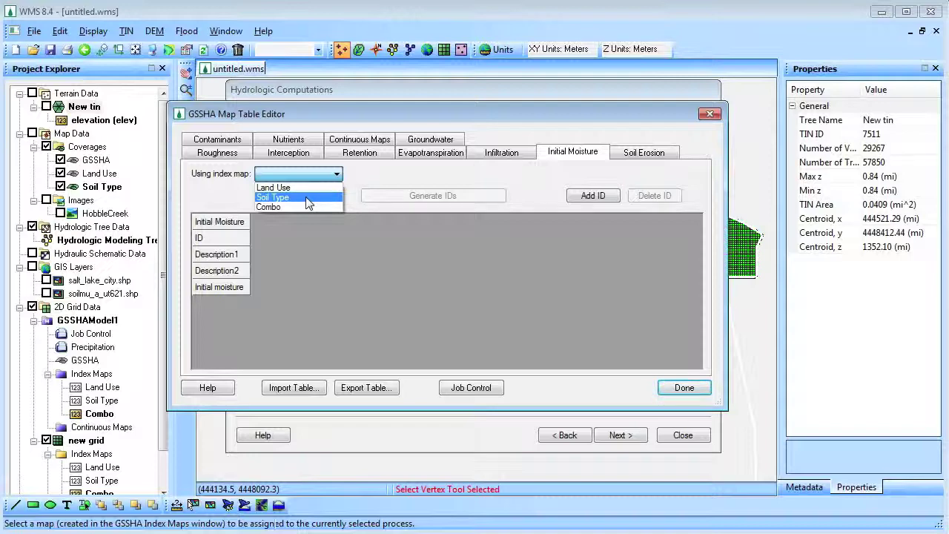
click(307, 198)
click(412, 197)
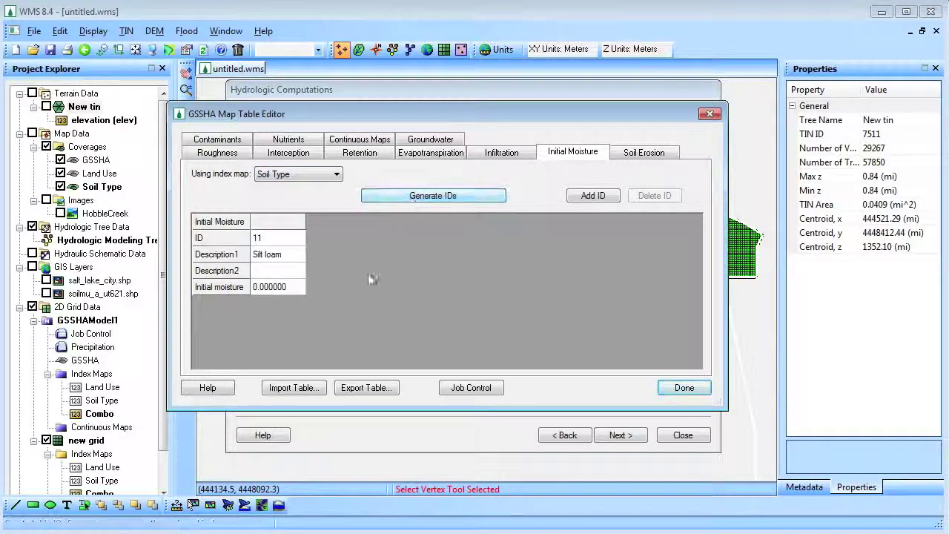
Import the gssha11.cmt table, review infiltration and roughness values, and close the editor.
click(296, 388)
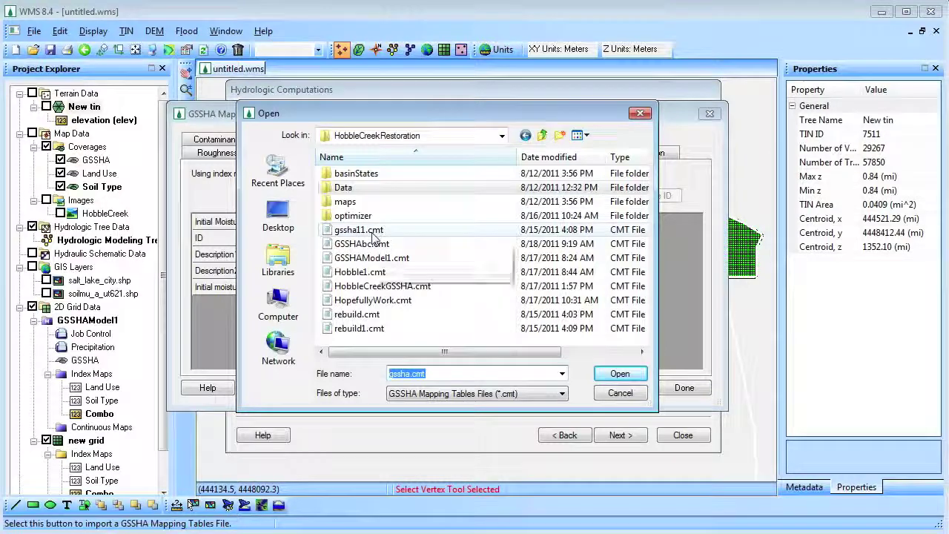
click(375, 236)
double_click(375, 236)
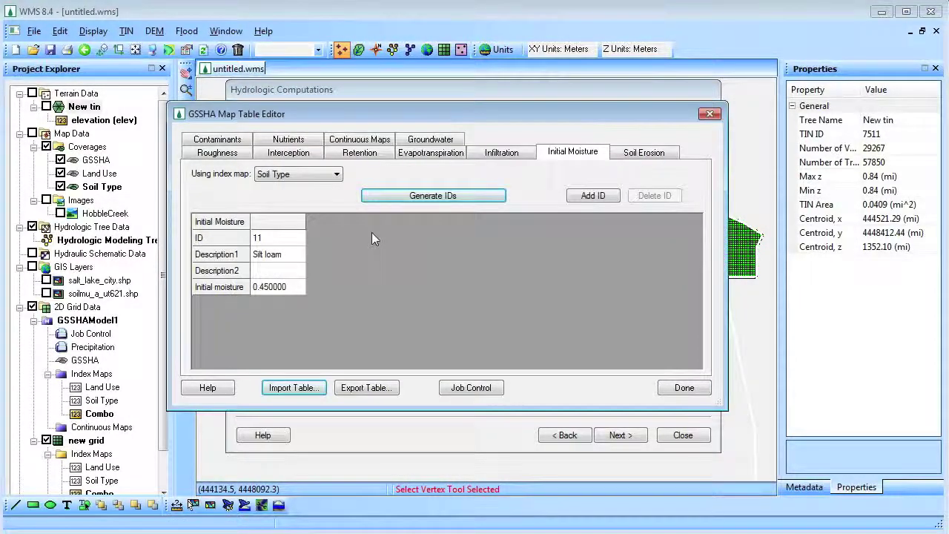
click(489, 154)
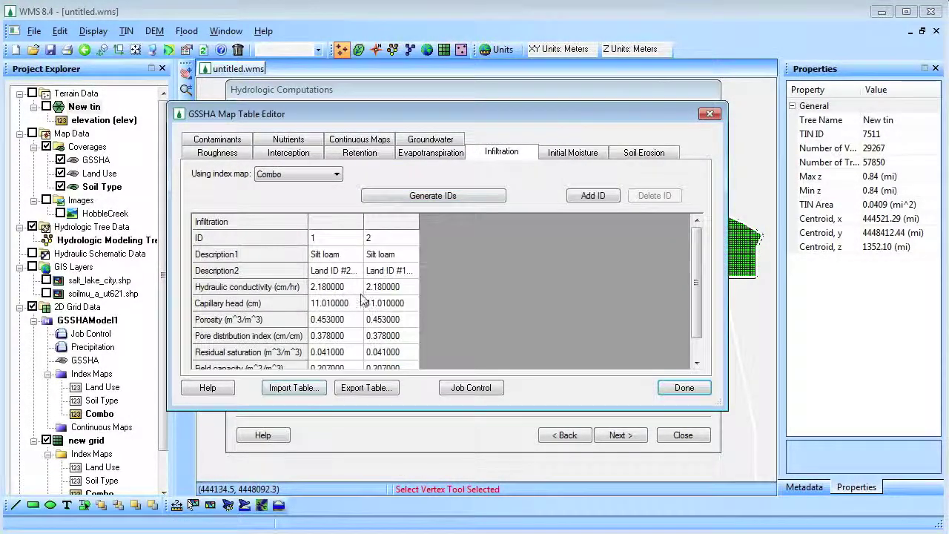
click(227, 155)
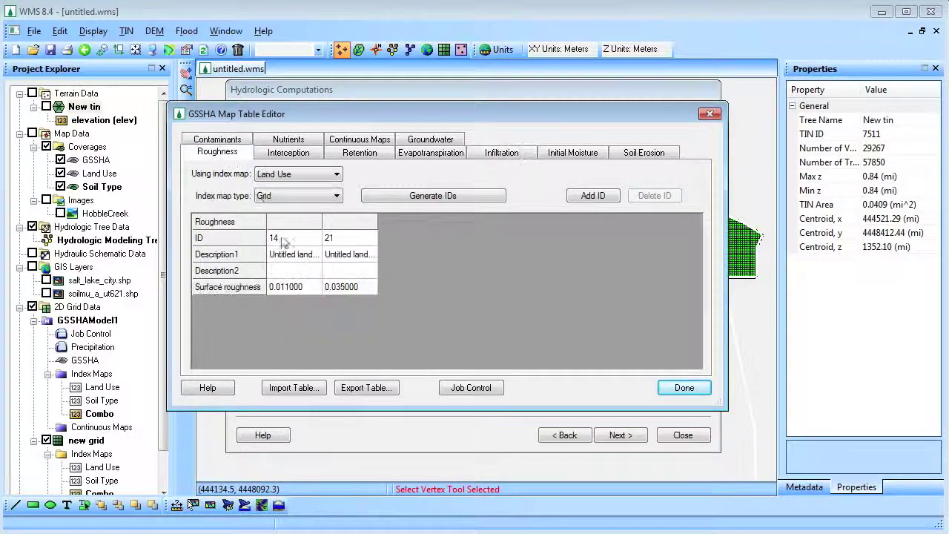
click(684, 389)
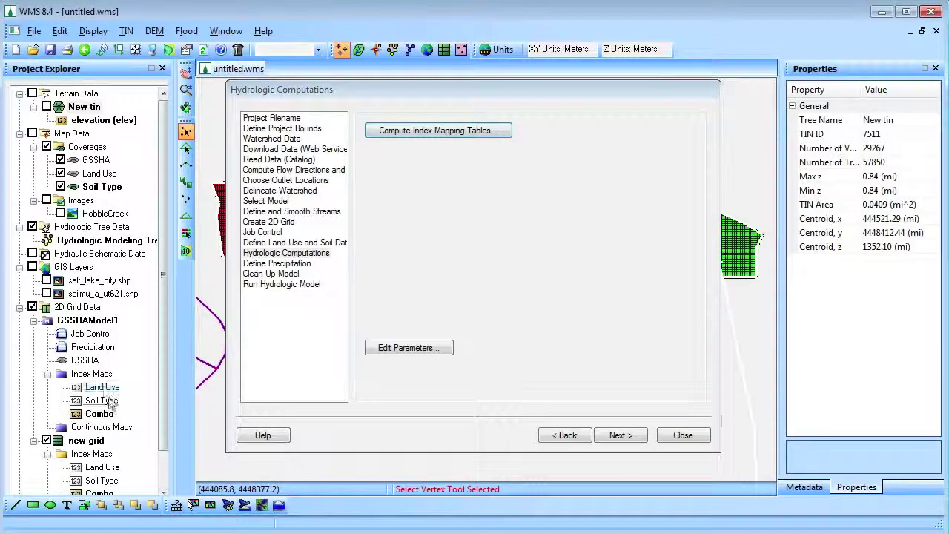
Close the wizard, hide the Soil Type and Land Use coverages, and display the grid's default (elev) dataset.
key(Escape)
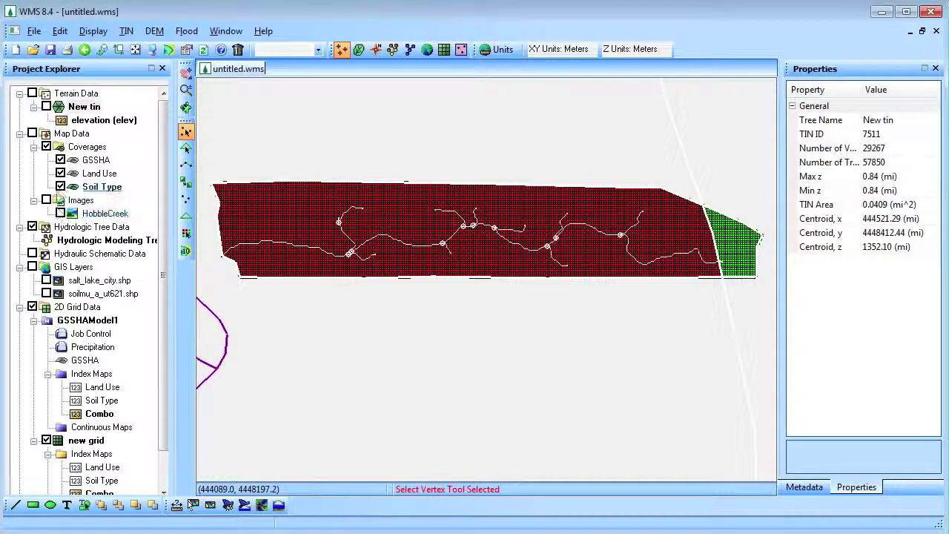
click(60, 187)
click(60, 173)
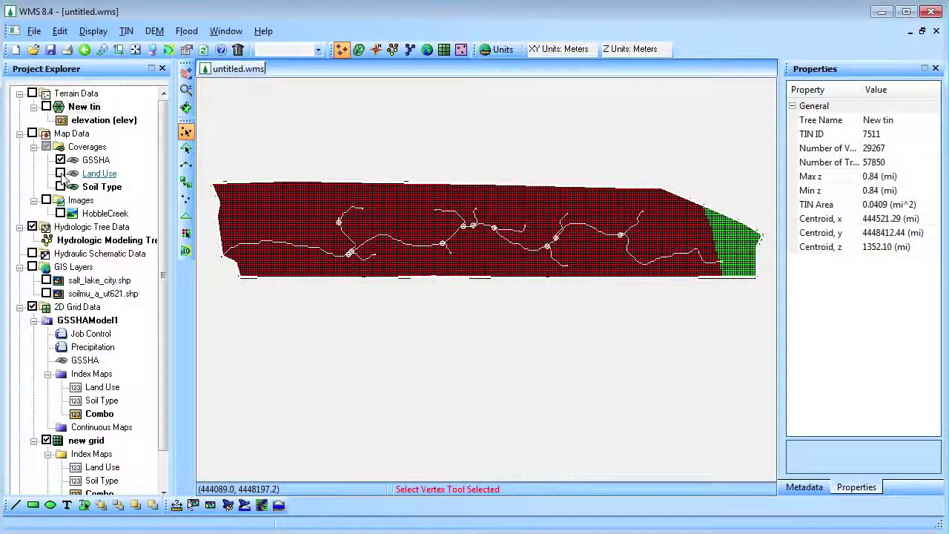
click(104, 400)
click(102, 387)
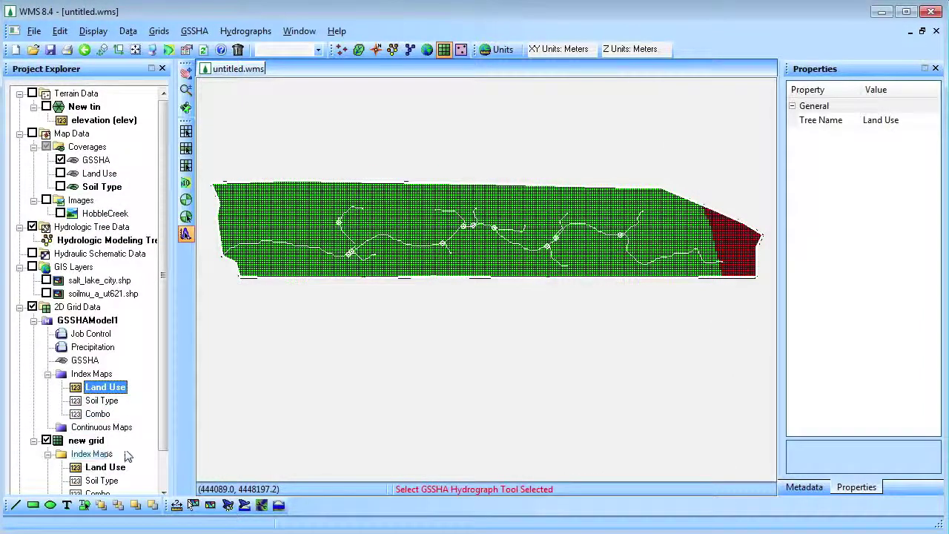
scroll(161, 441, down, 2)
click(99, 480)
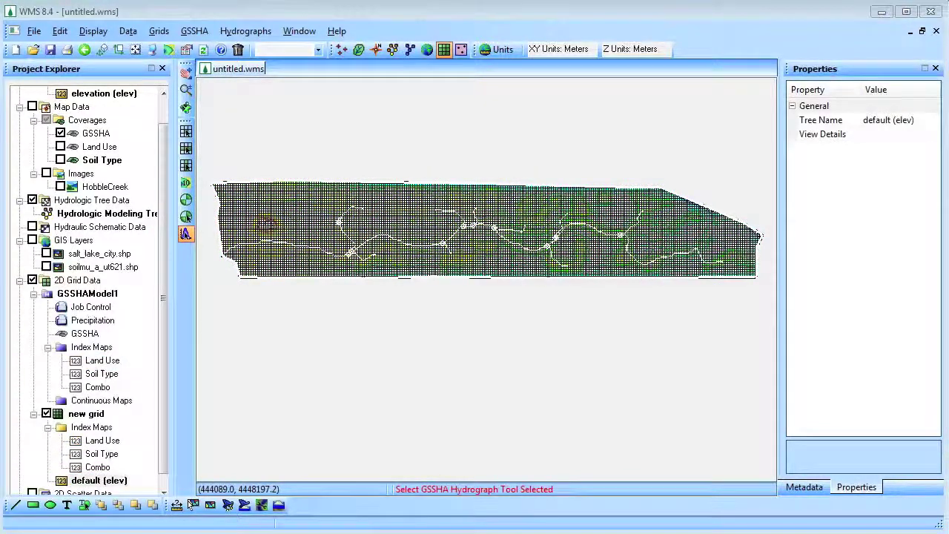
drag(559, 311, 502, 92)
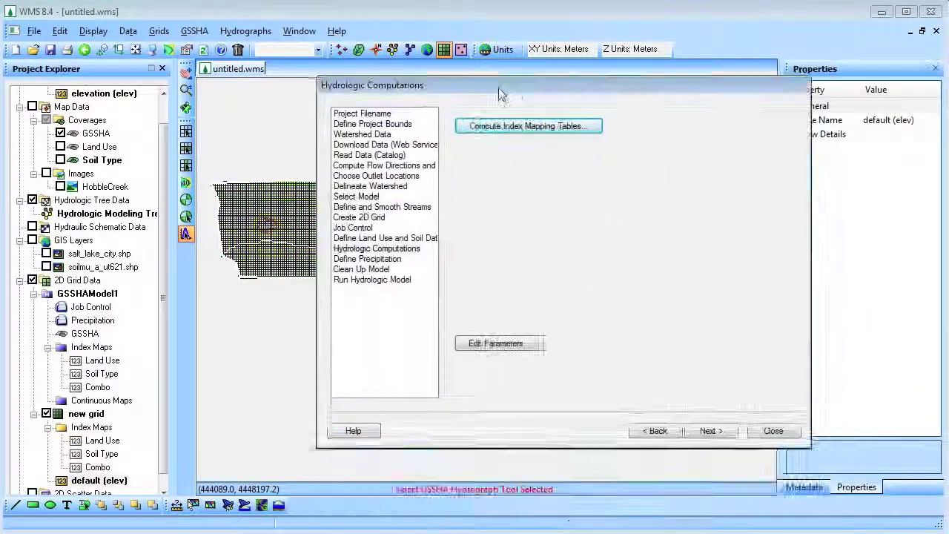
Set the GSSHA time step to 20 seconds and the hydrograph write frequency to 15 minutes.
click(511, 344)
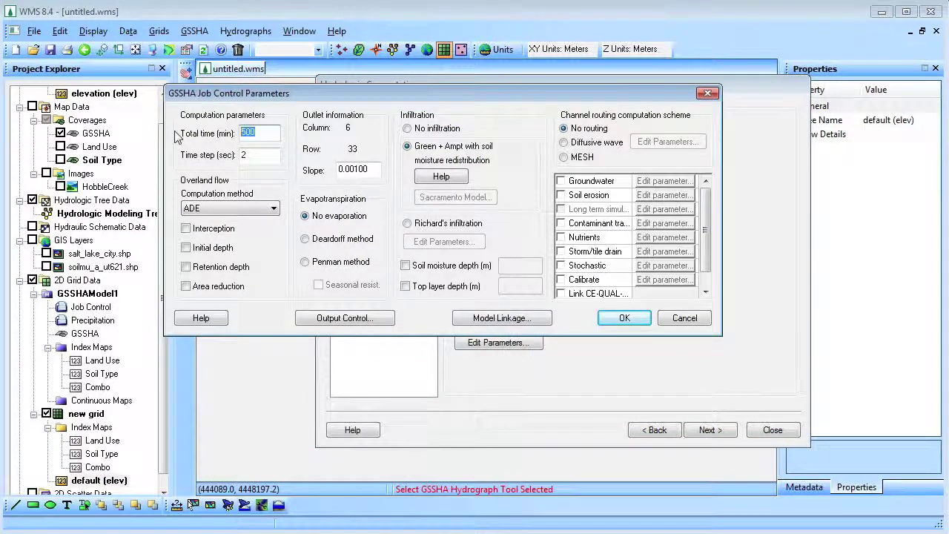
click(276, 156)
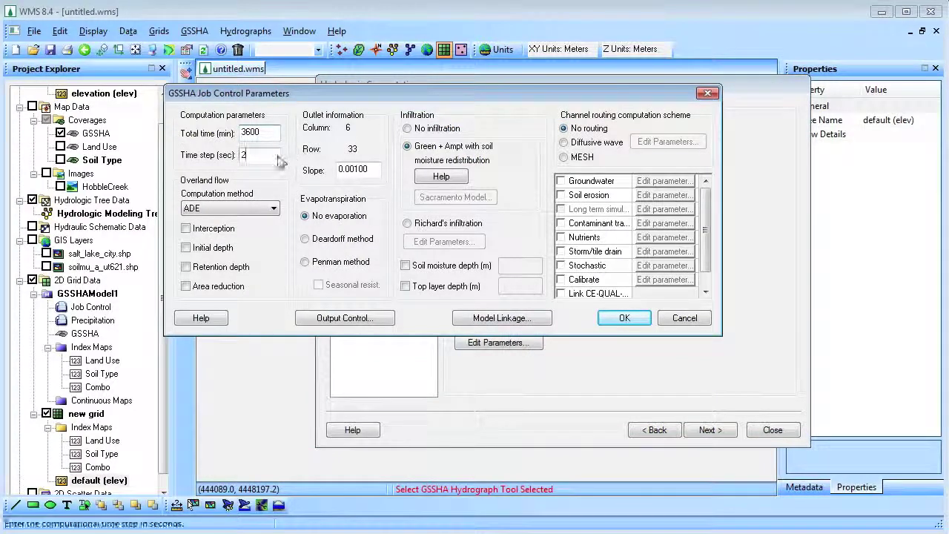
text(0)
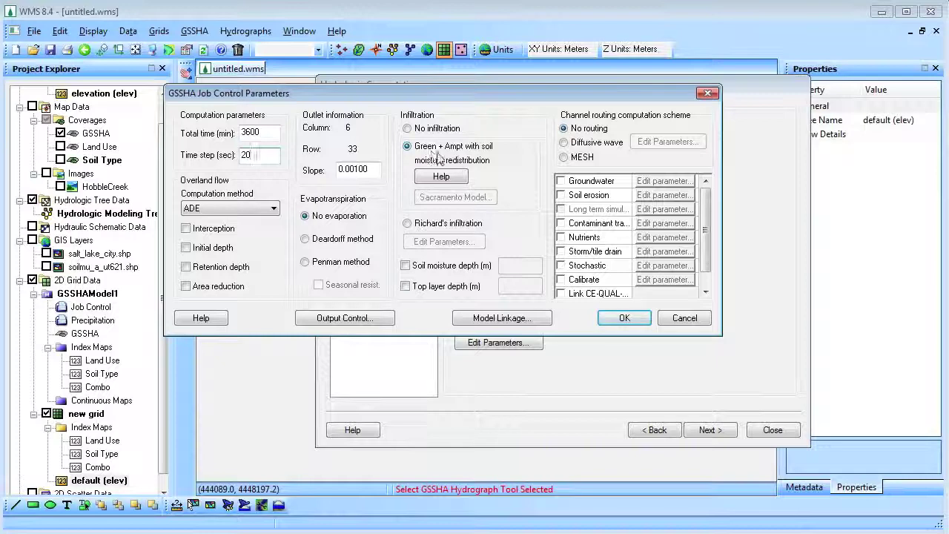
click(347, 317)
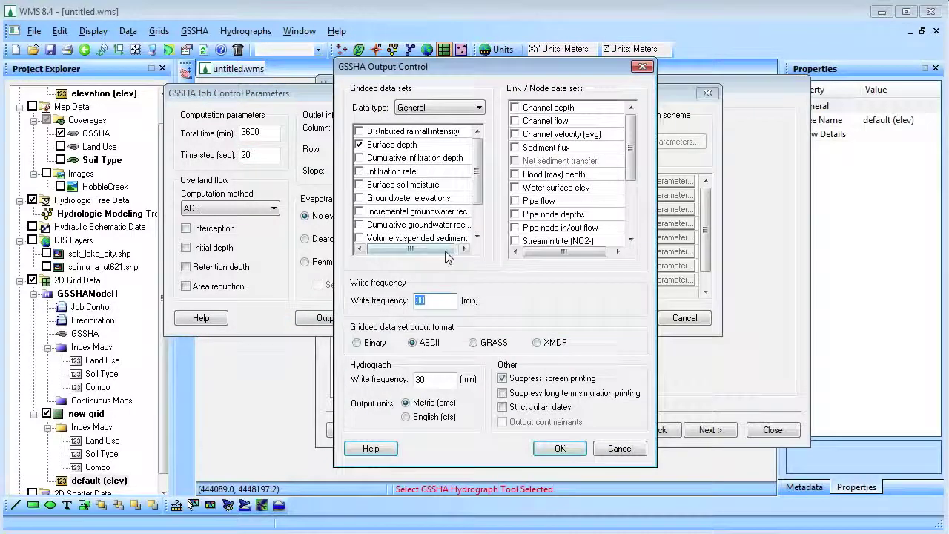
text(15)
double_click(424, 379)
text(15)
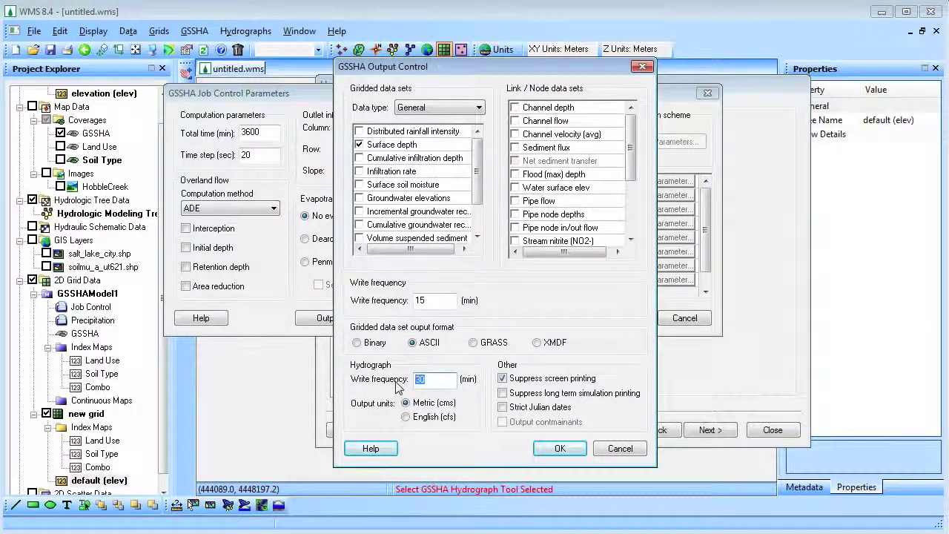
click(558, 449)
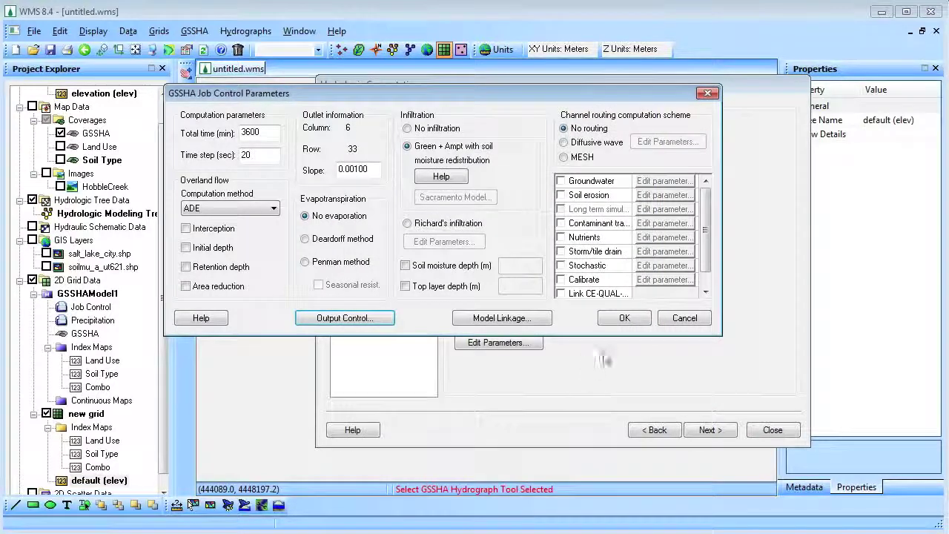
click(625, 319)
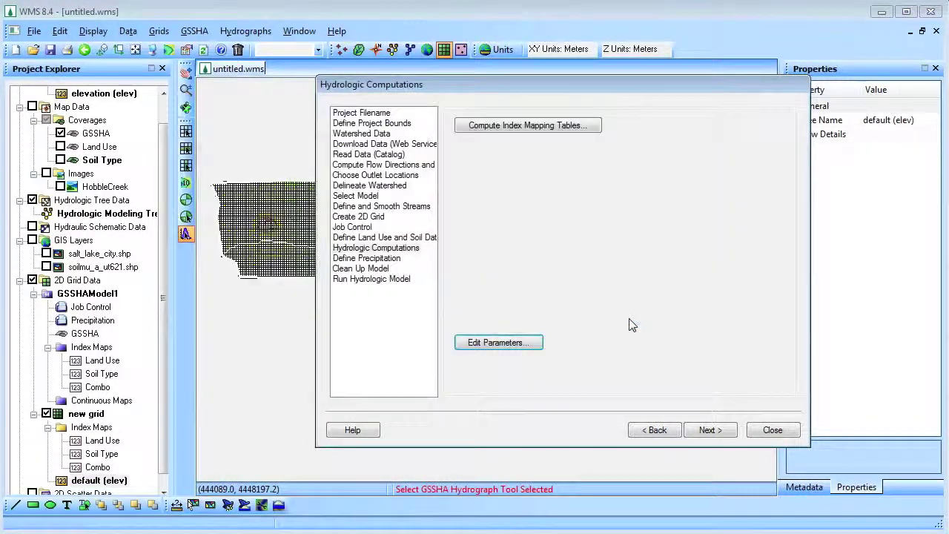
Define 0.01 mm/hr rainfall lasting 3600 minutes from 12:00, then close the wizard.
click(710, 430)
click(504, 150)
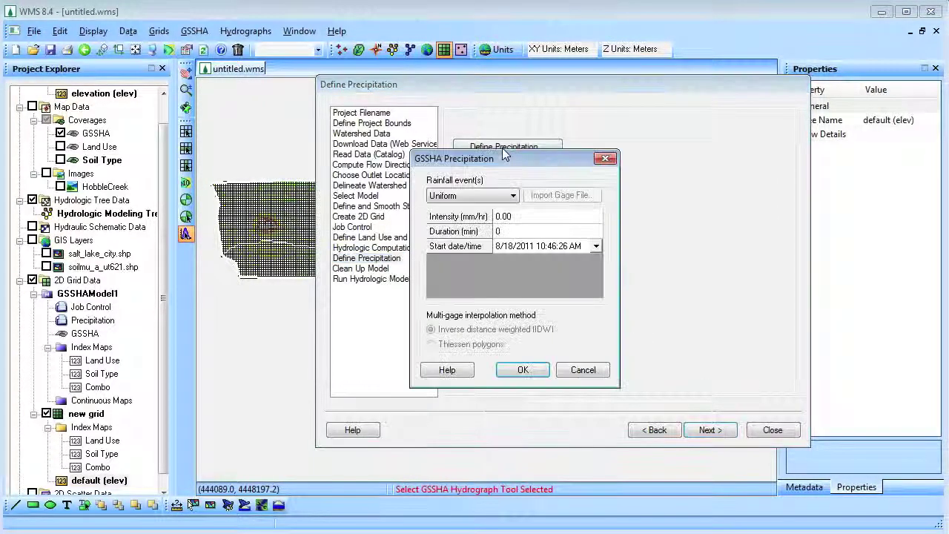
click(522, 218)
text(0.01)
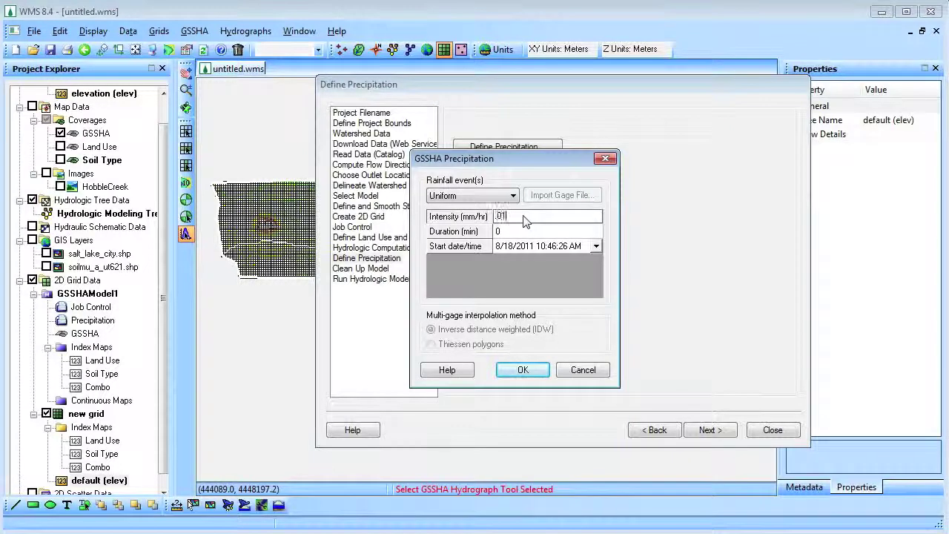
click(523, 232)
text(36)
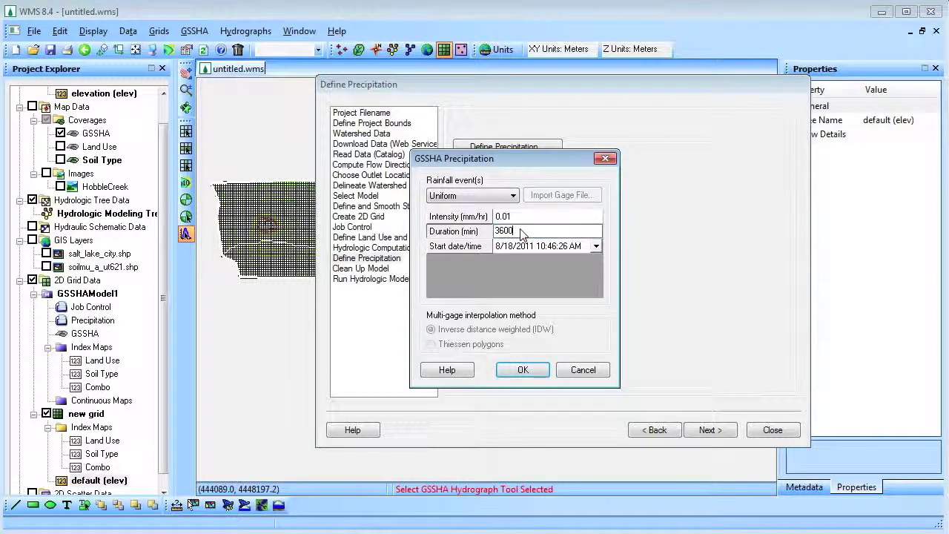
text(00)
click(542, 247)
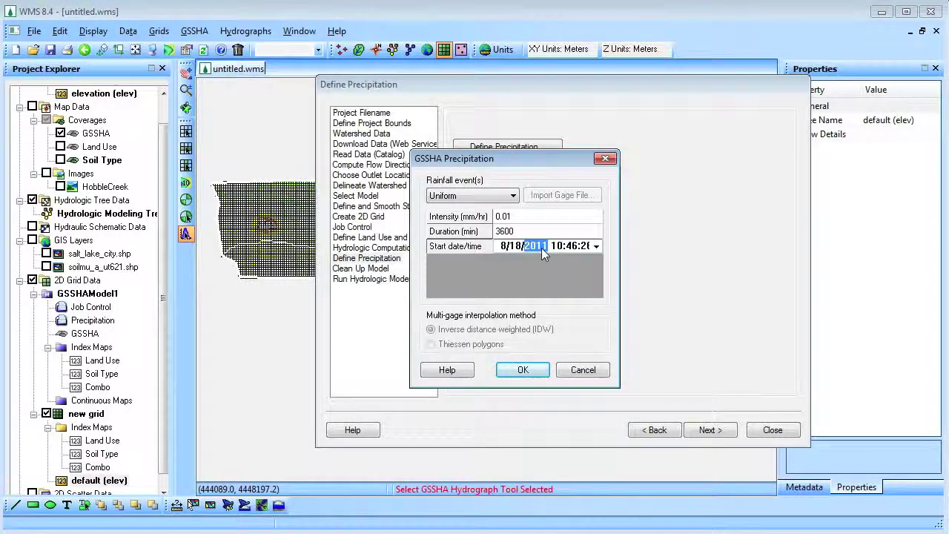
text(120000)
click(523, 369)
click(710, 430)
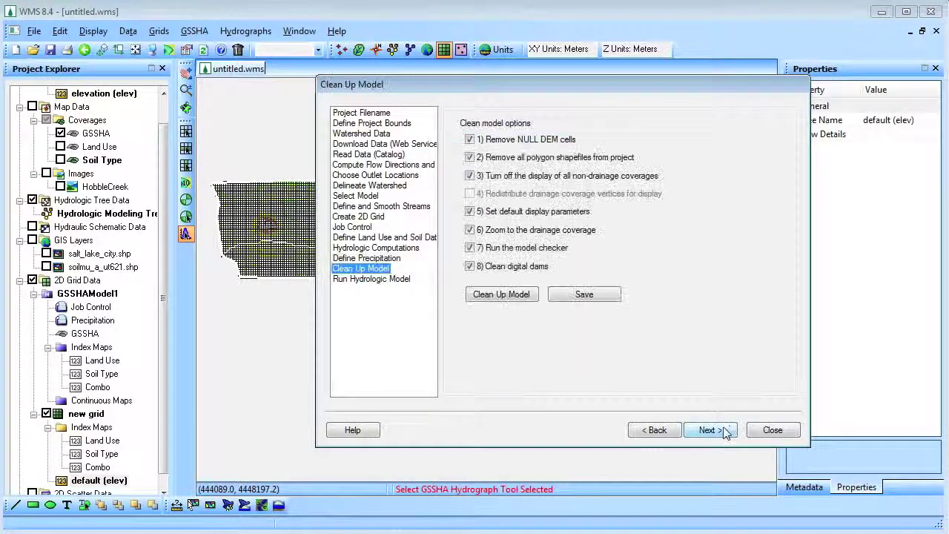
click(771, 431)
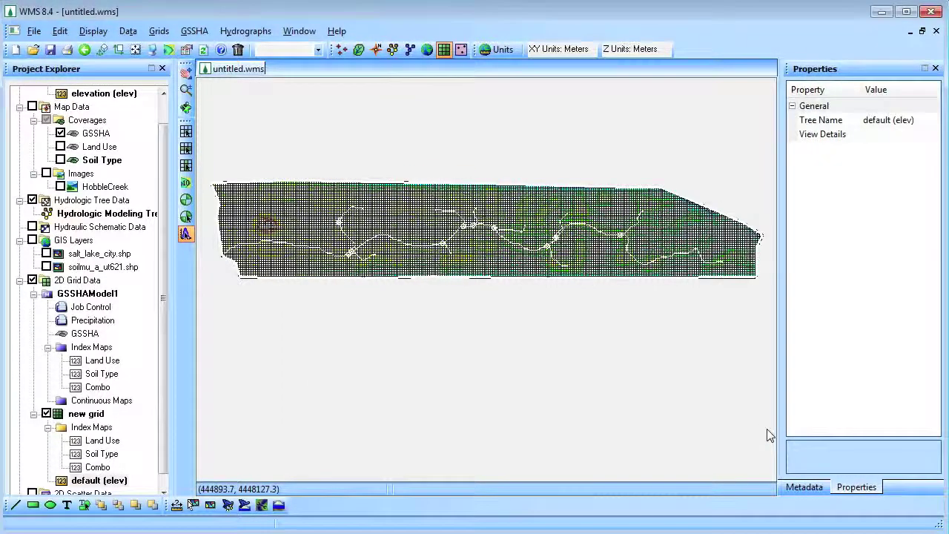
In the GSSHA coverage, draw a 63.58 m arc along the grid's upper-right edge and select it.
click(86, 134)
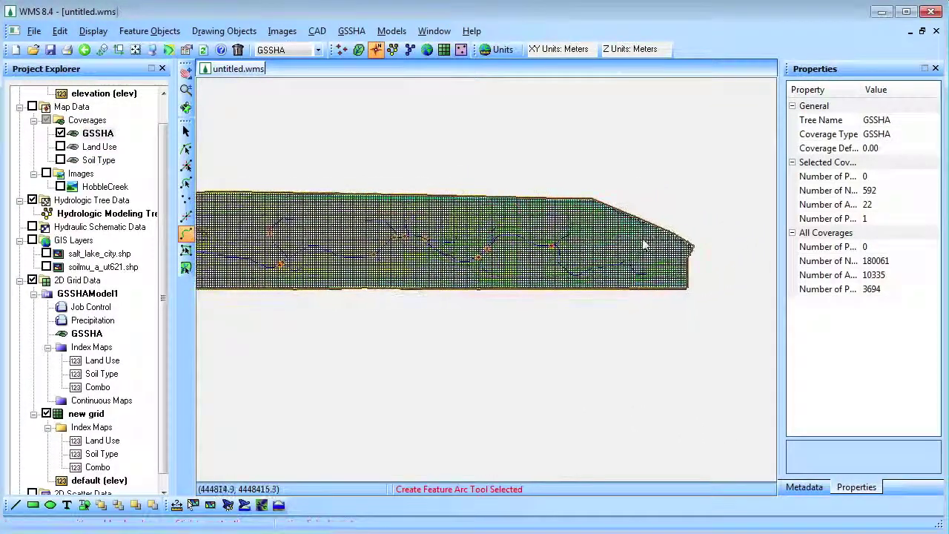
scroll(645, 244, up, 3)
scroll(504, 248, up, 2)
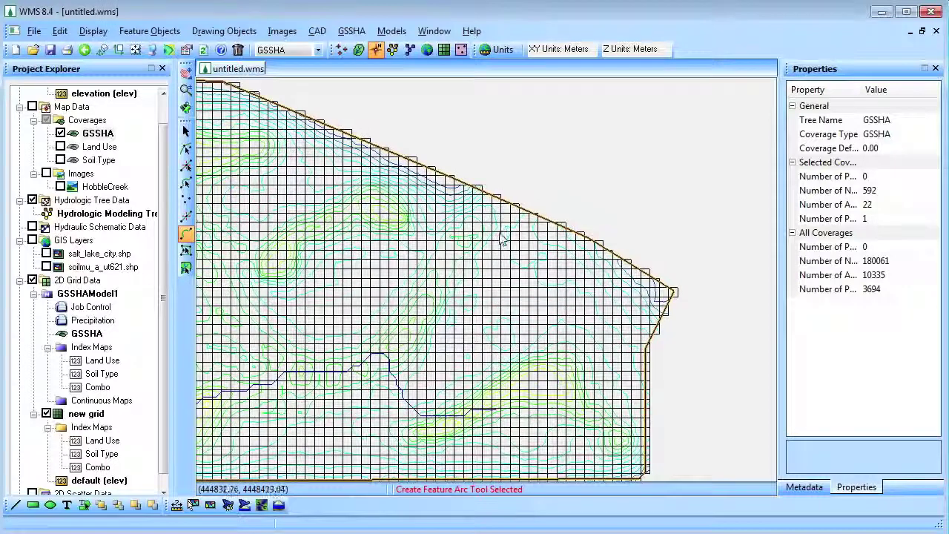
click(444, 188)
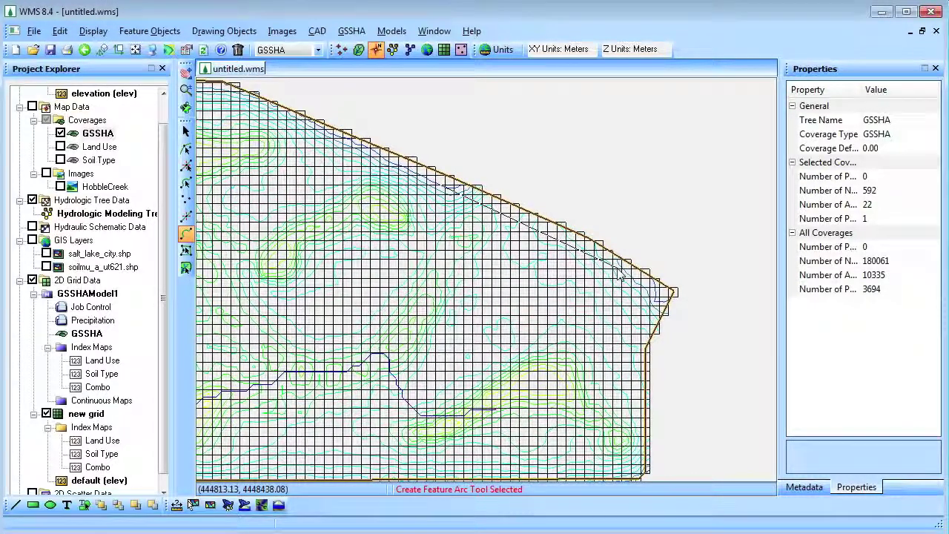
double_click(623, 274)
click(185, 182)
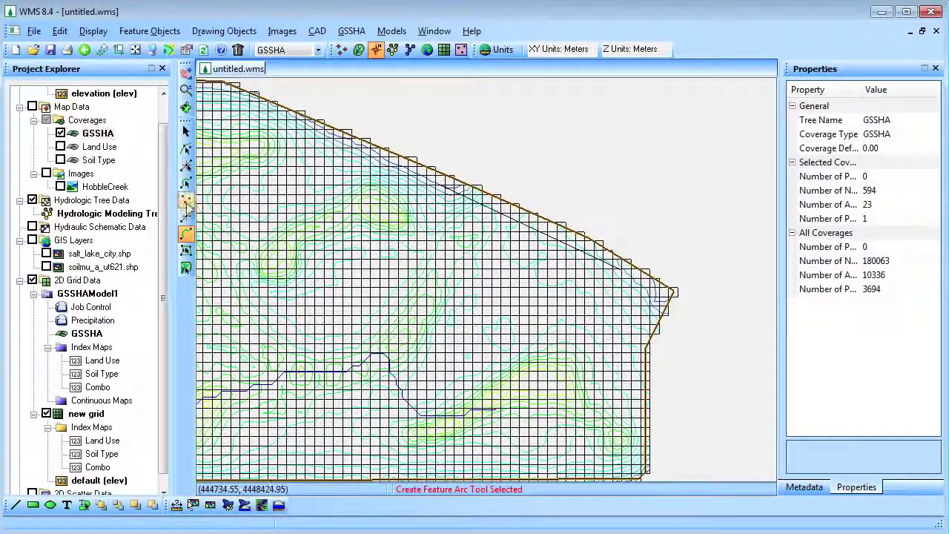
click(489, 211)
Make the selected arc a variable discharge overland flow boundary.
right_click(489, 211)
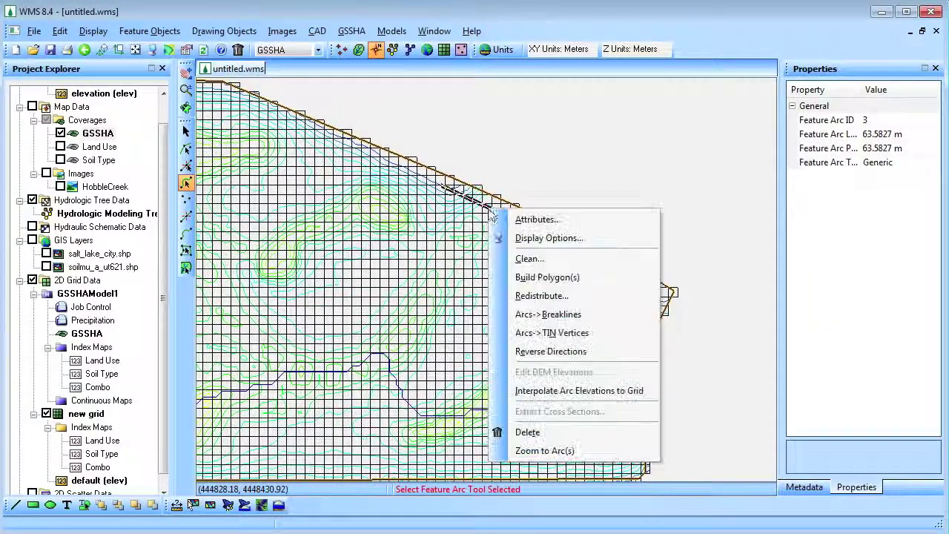
click(504, 218)
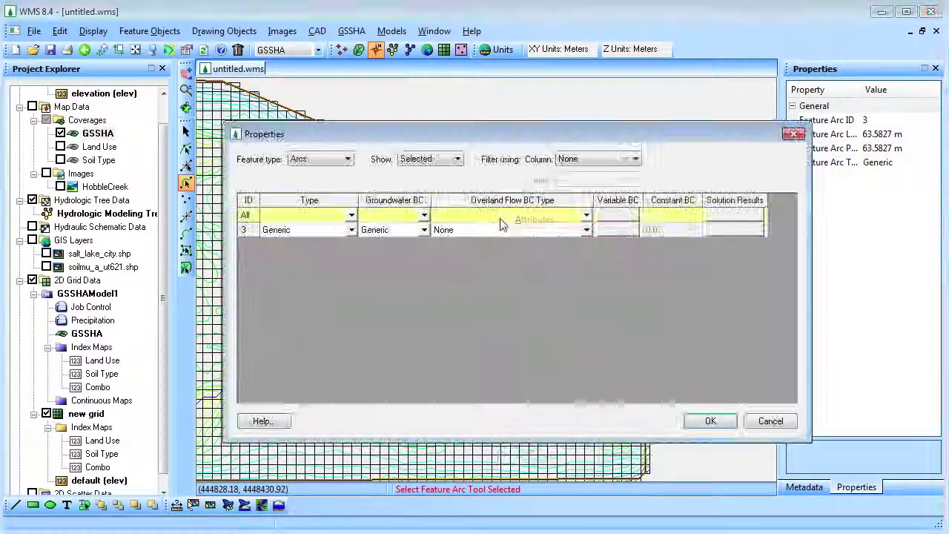
click(586, 230)
click(564, 288)
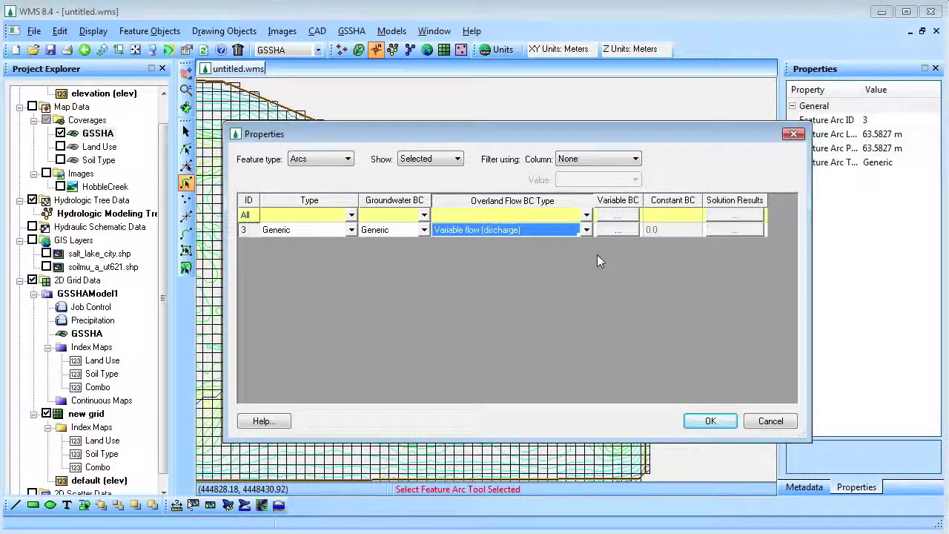
click(617, 230)
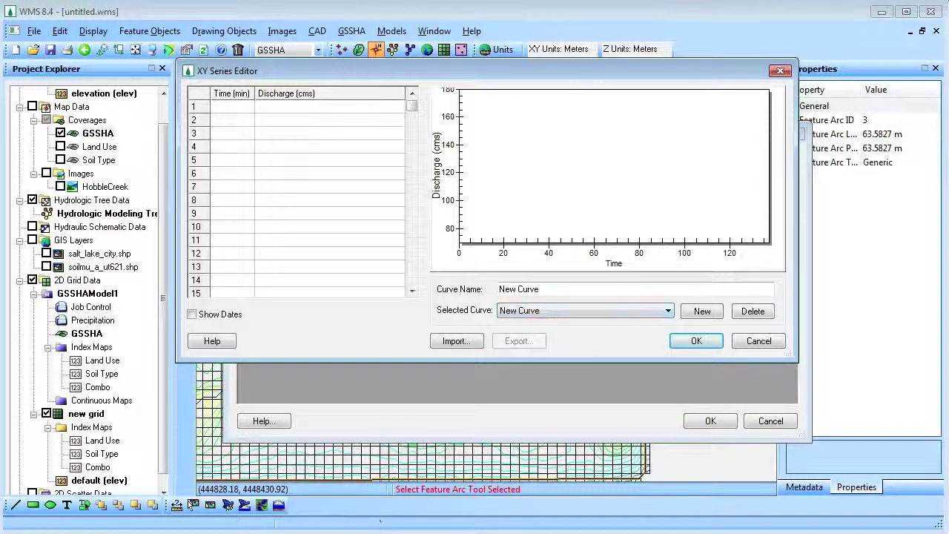
Copy Excel columns C:D and paste the time and discharge values into the series editor.
key(alt+Tab)
right_click(187, 214)
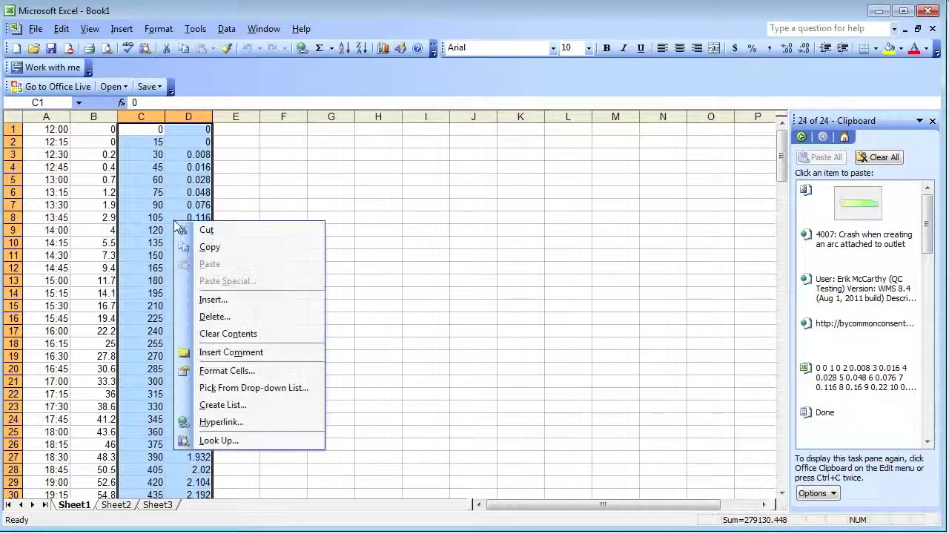
click(212, 245)
key(alt+Tab)
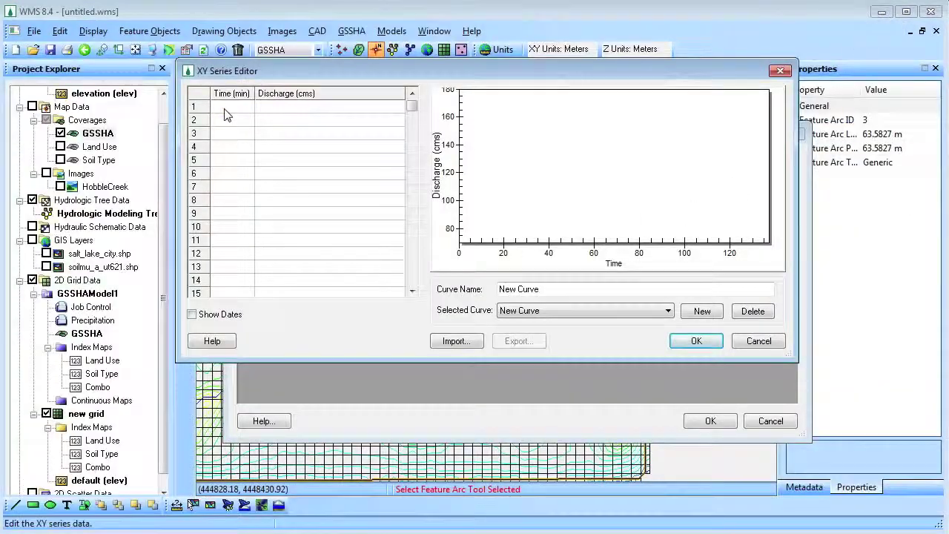
click(228, 110)
right_click(228, 111)
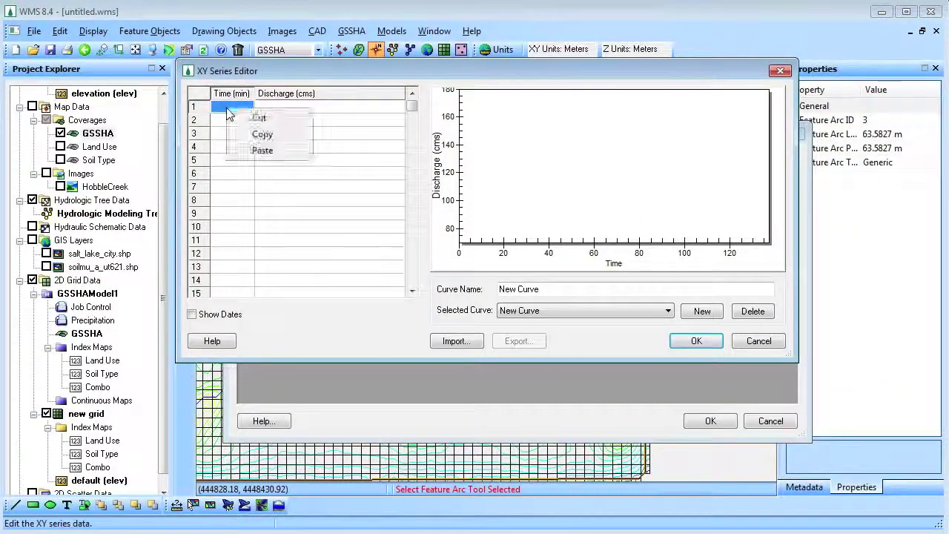
click(261, 150)
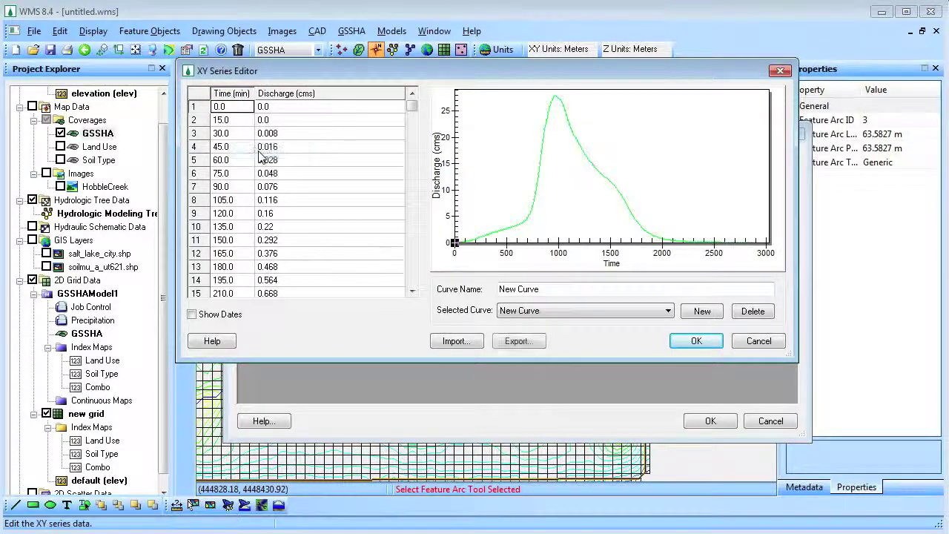
Show series times as dates starting 8/18/2011 12:00 AM and apply the hydrograph to the arc.
click(192, 314)
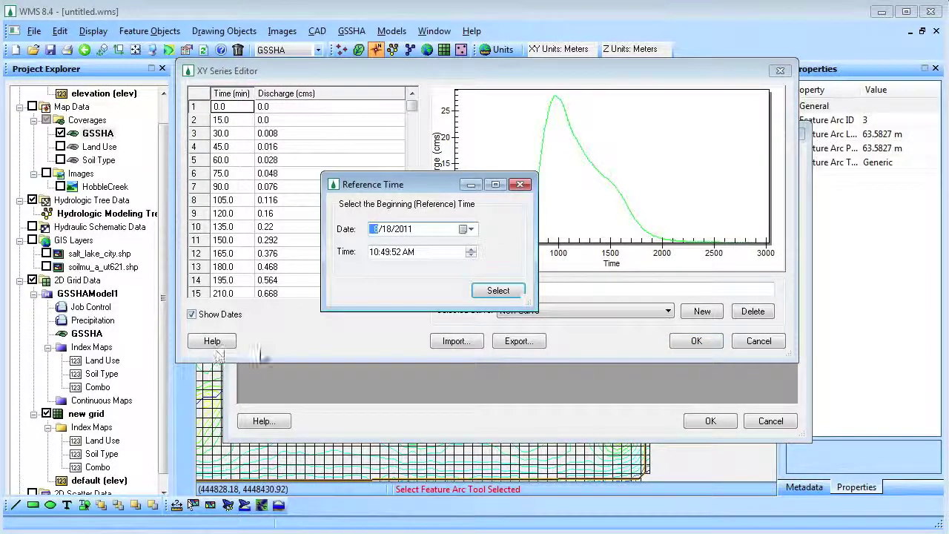
click(374, 252)
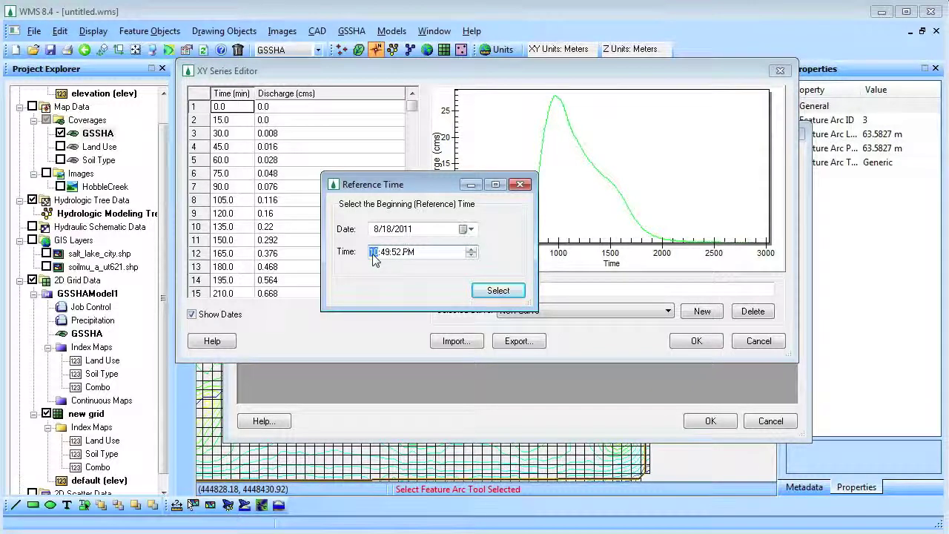
text(1200)
click(495, 292)
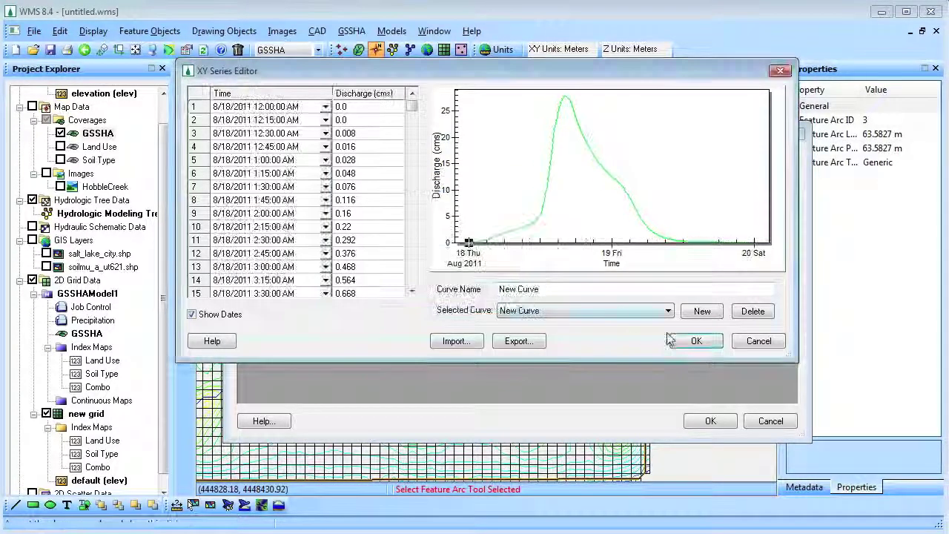
click(694, 343)
click(710, 423)
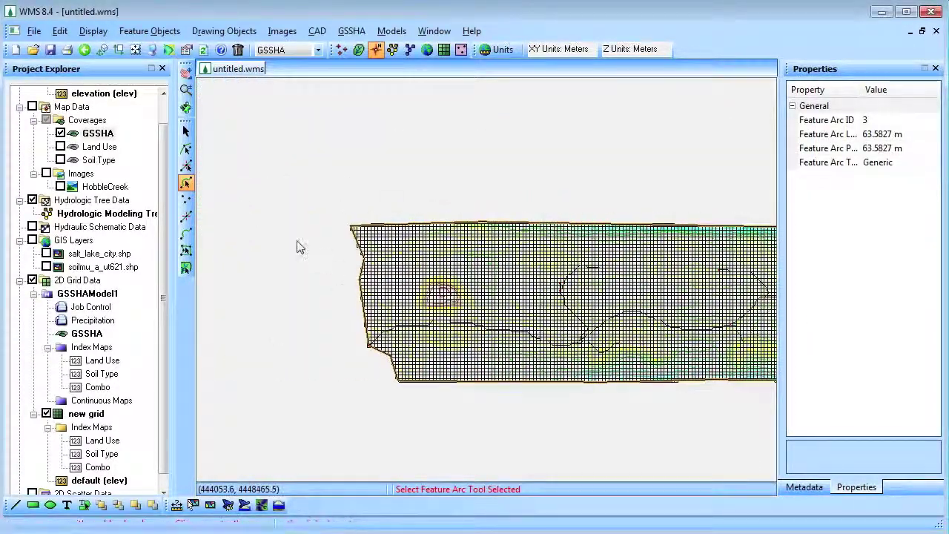
Convert the grid boundary's top-left and bottom-left corner vertices into nodes.
click(186, 165)
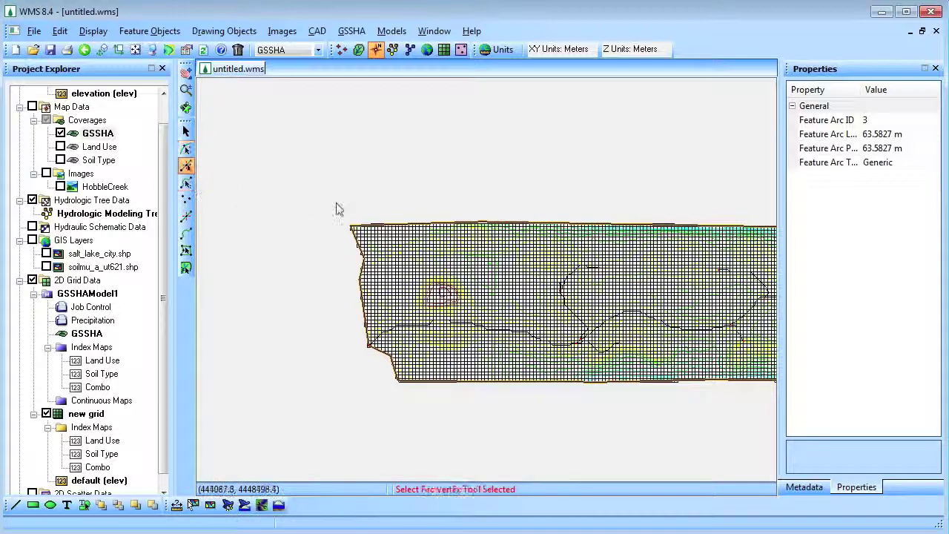
click(351, 227)
right_click(352, 227)
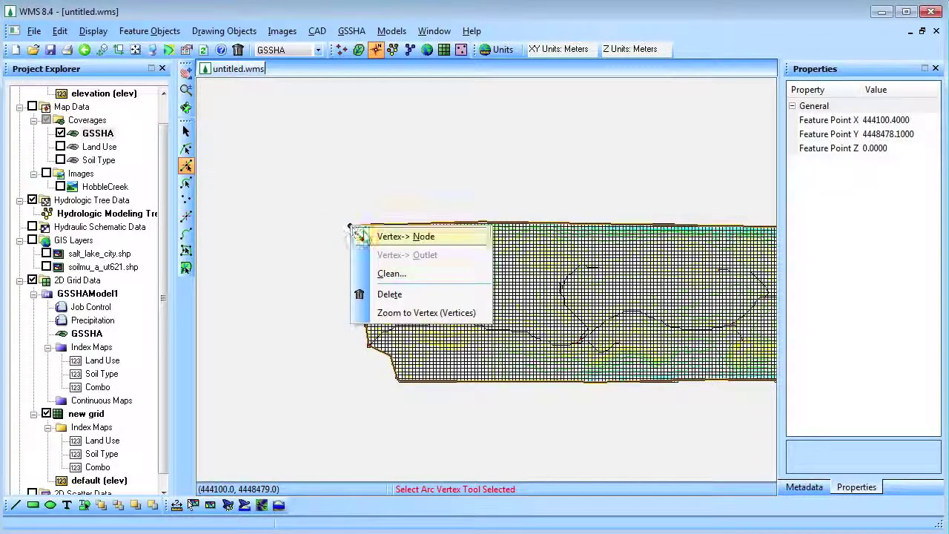
click(375, 235)
click(399, 382)
right_click(399, 381)
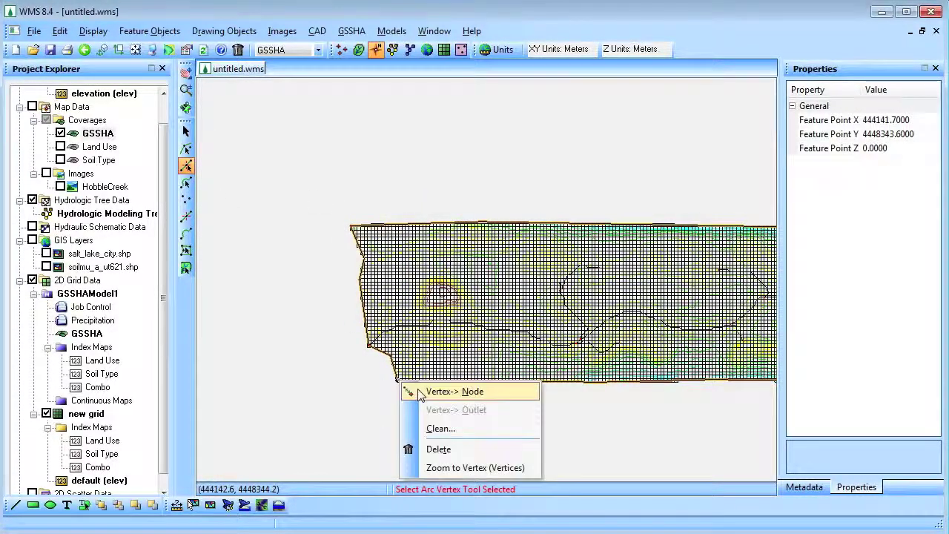
click(419, 390)
Give the left boundary arc a constant stage overland flow boundary.
click(186, 183)
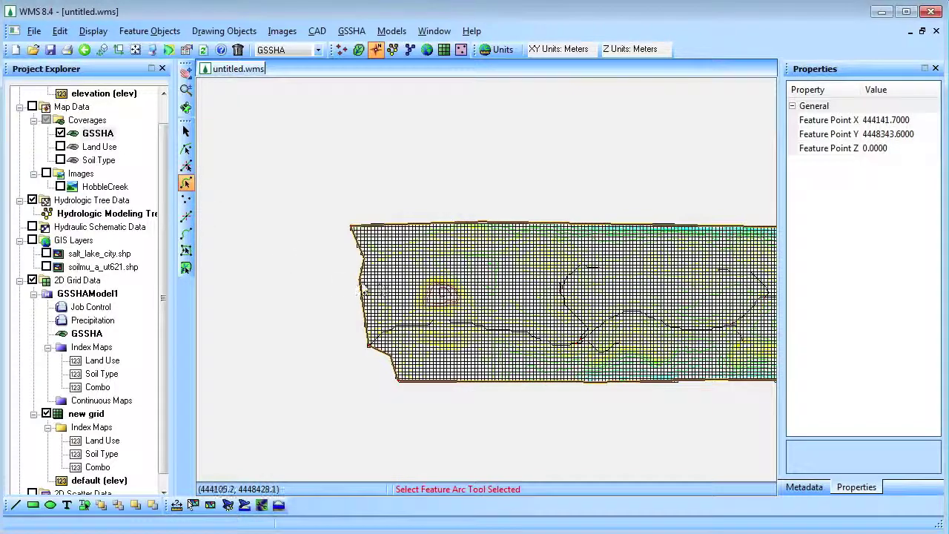
click(362, 290)
right_click(361, 289)
click(398, 293)
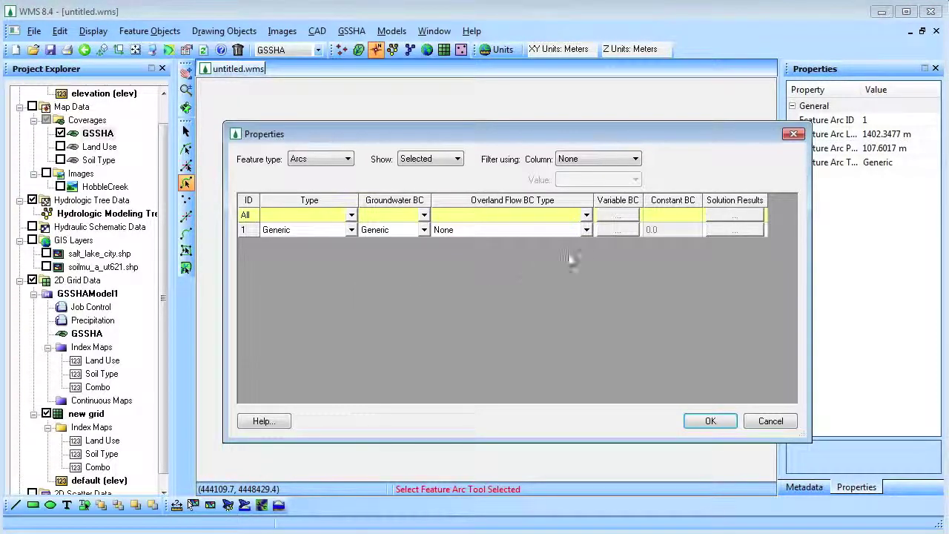
click(586, 230)
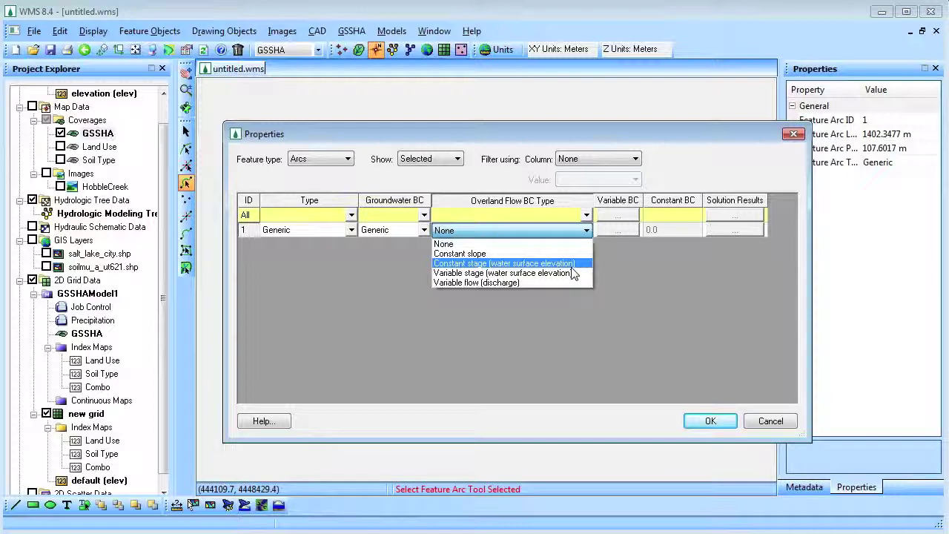
click(571, 266)
click(712, 421)
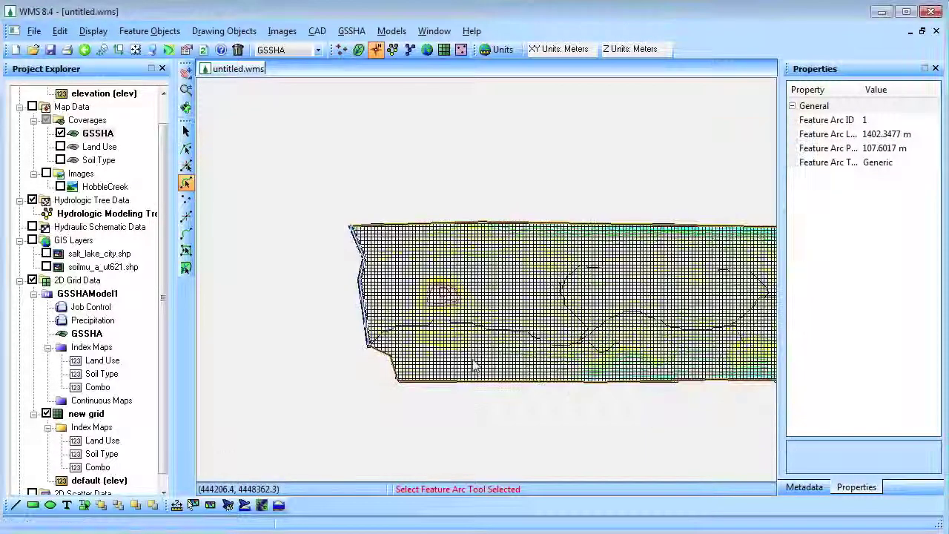
Give the lower-left arc a constant stage boundary as well, then clear the selection.
click(389, 357)
right_click(390, 357)
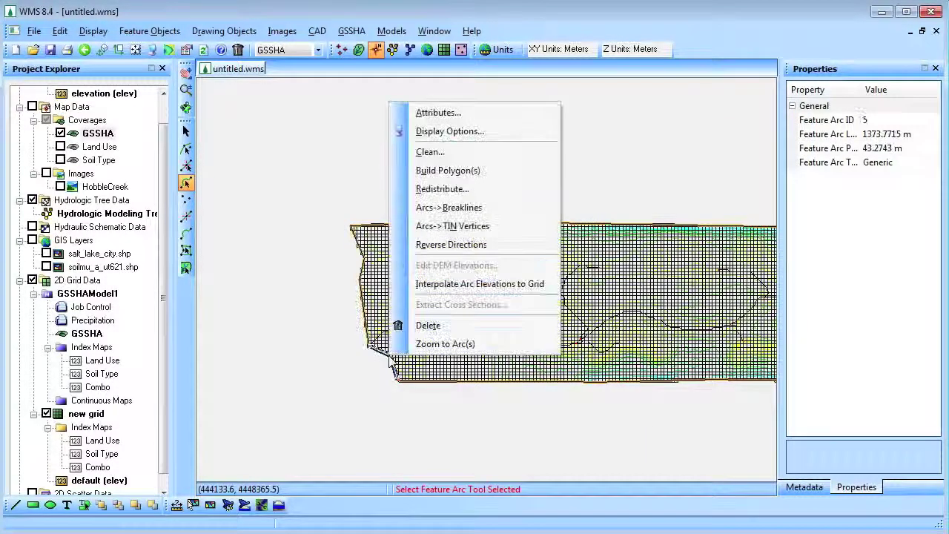
click(415, 113)
click(586, 230)
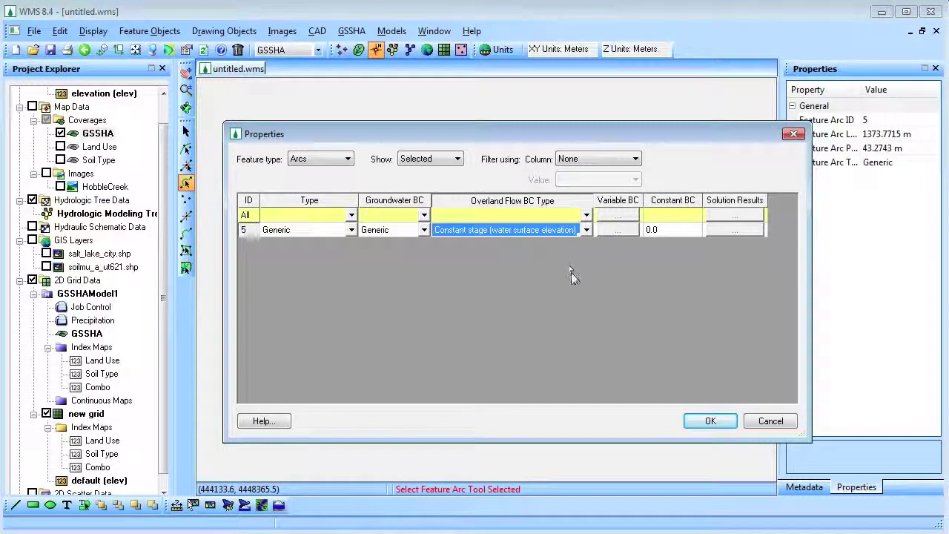
click(711, 420)
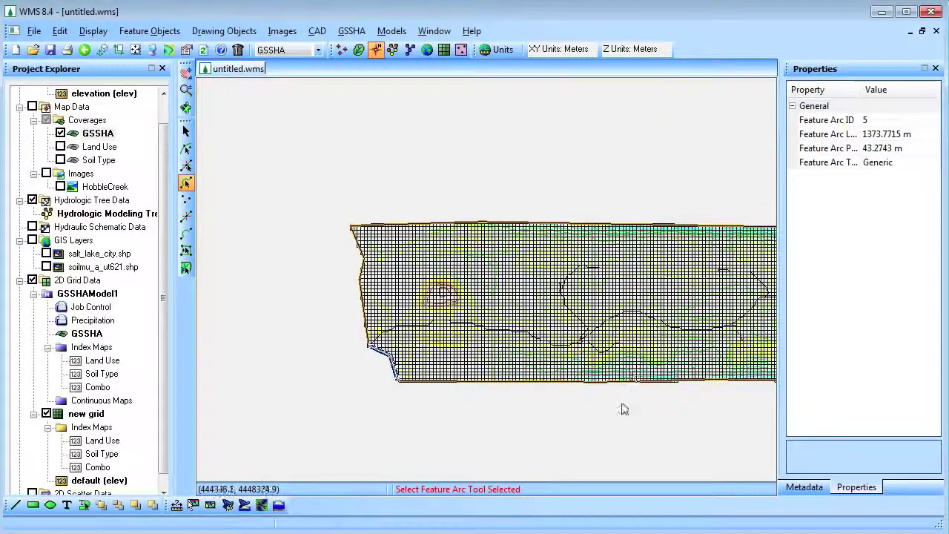
click(623, 409)
drag(701, 354, 605, 333)
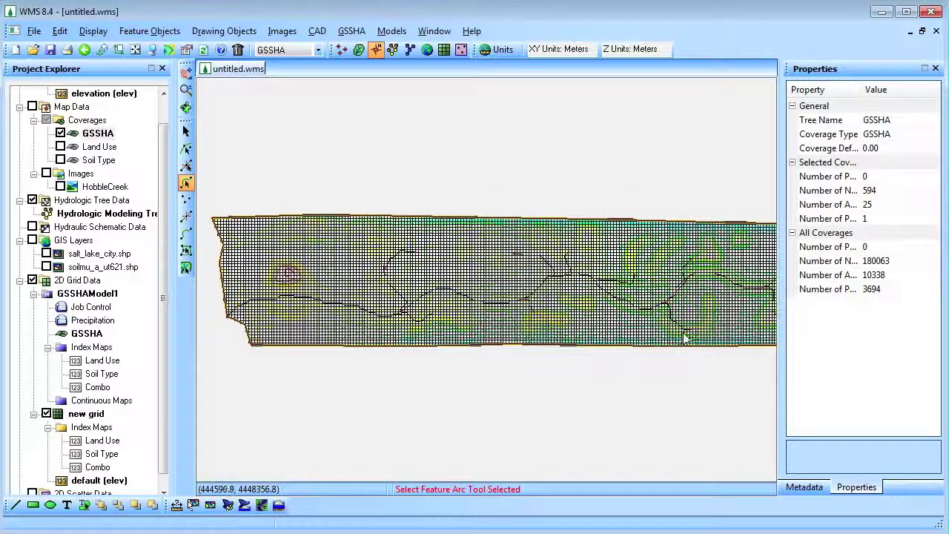
Run a GSSHA model check in the 2D Grid module and confirm it finds no errors.
click(444, 49)
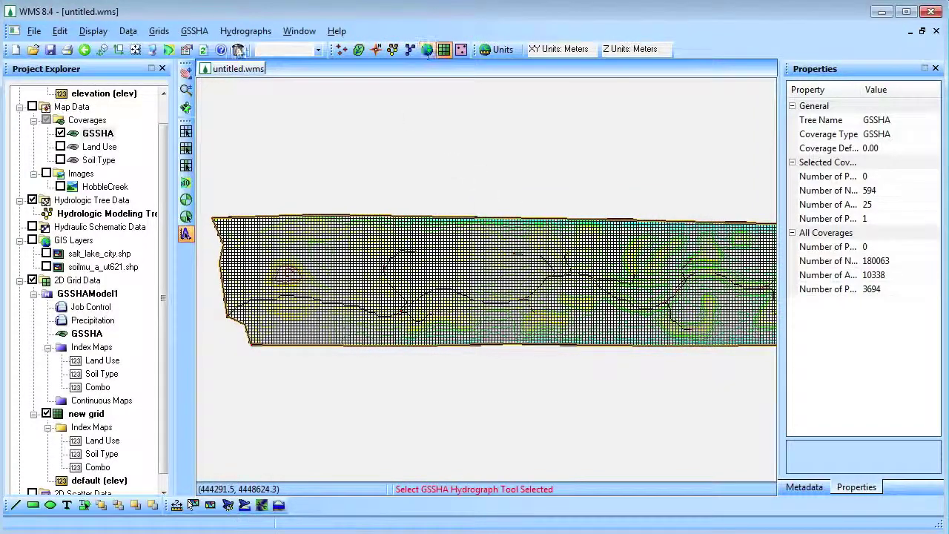
click(195, 30)
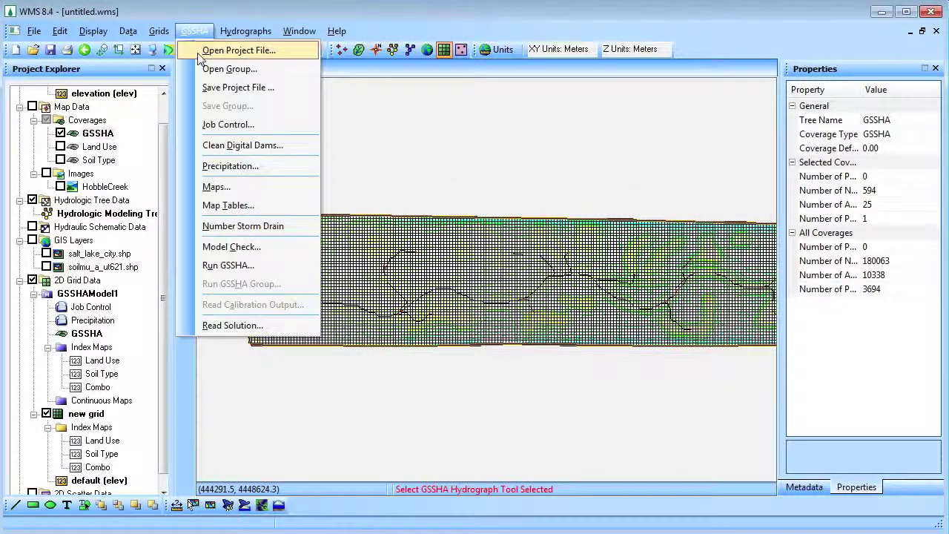
click(232, 247)
click(565, 344)
Save the GSSHA project as HobbleCreekGSSHA.prj.
click(194, 31)
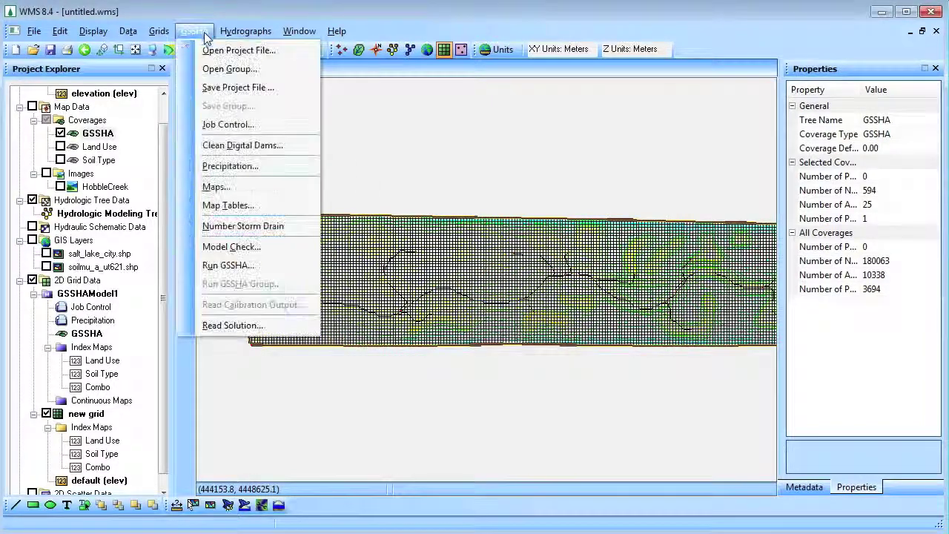
click(222, 86)
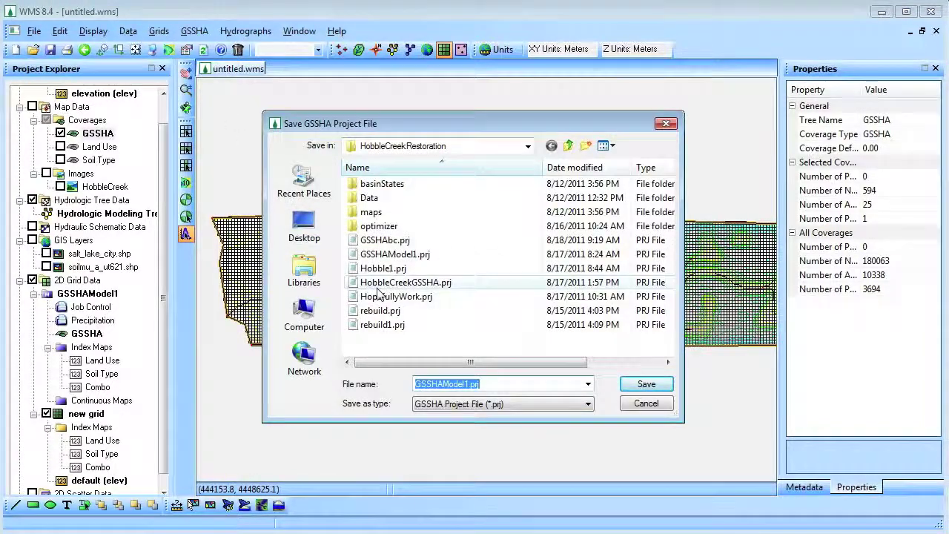
click(400, 283)
click(643, 384)
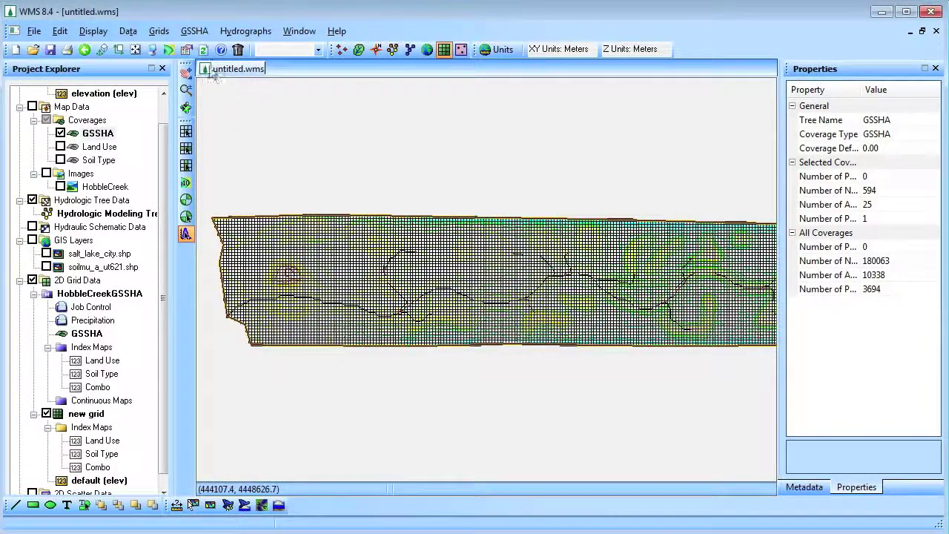
Run GSSHA and load the resulting depth solution.
click(193, 31)
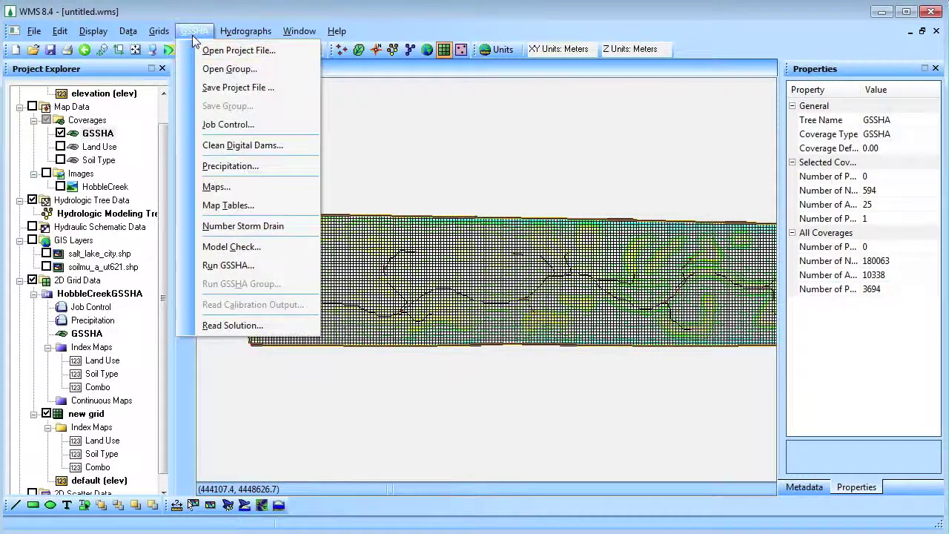
click(229, 266)
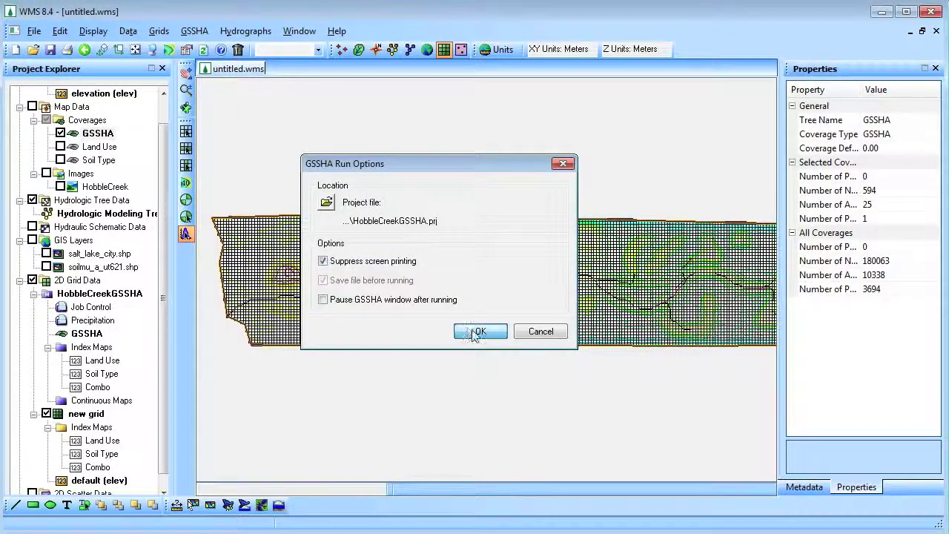
click(475, 334)
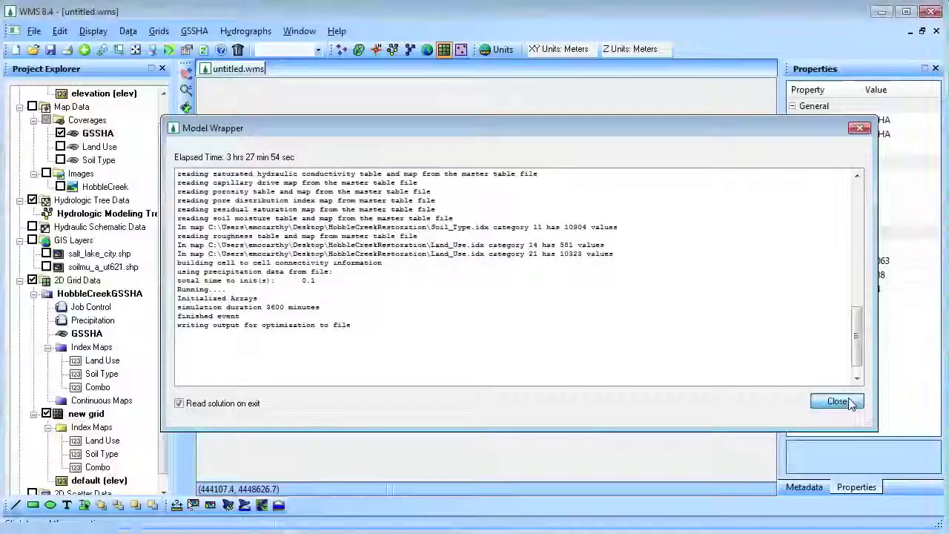
click(851, 404)
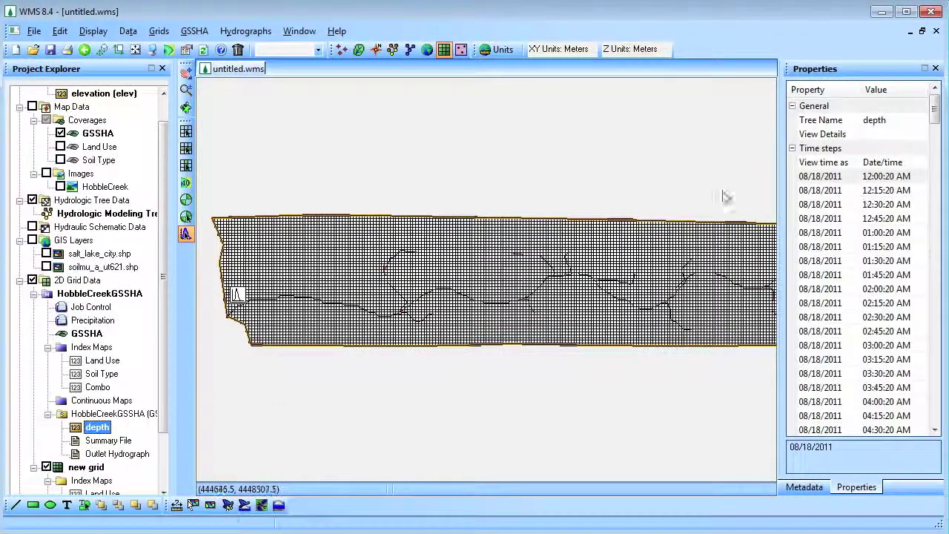
Step the depth solution from the first time step through to 08/20/2011 08:45:20 AM.
scroll(696, 201, down, 1)
scroll(696, 202, down, 1)
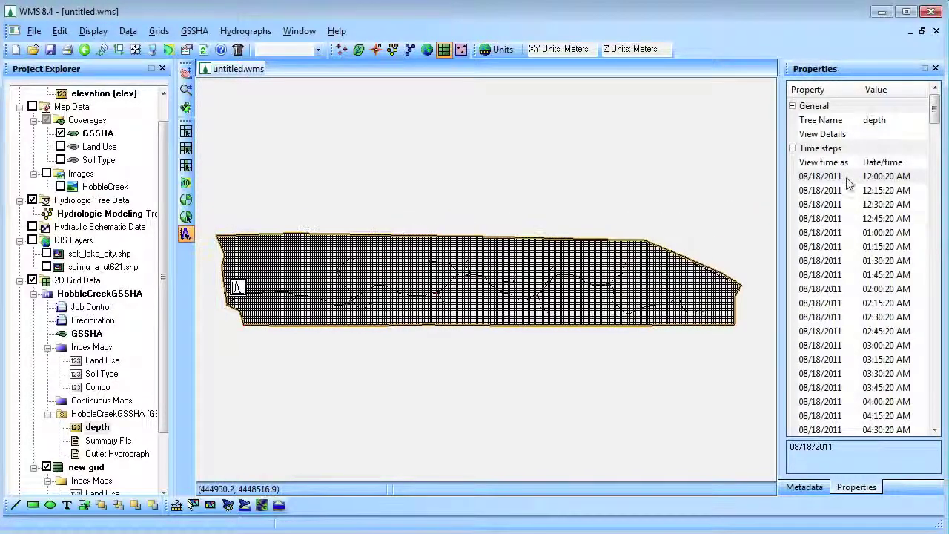
click(845, 178)
key(Down)
key(Down)
key(Down)
key(Down)
key(Down)
key(Down)
key(Down)
key(Down)
key(Down)
key(Down)
key(Down)
key(Down)
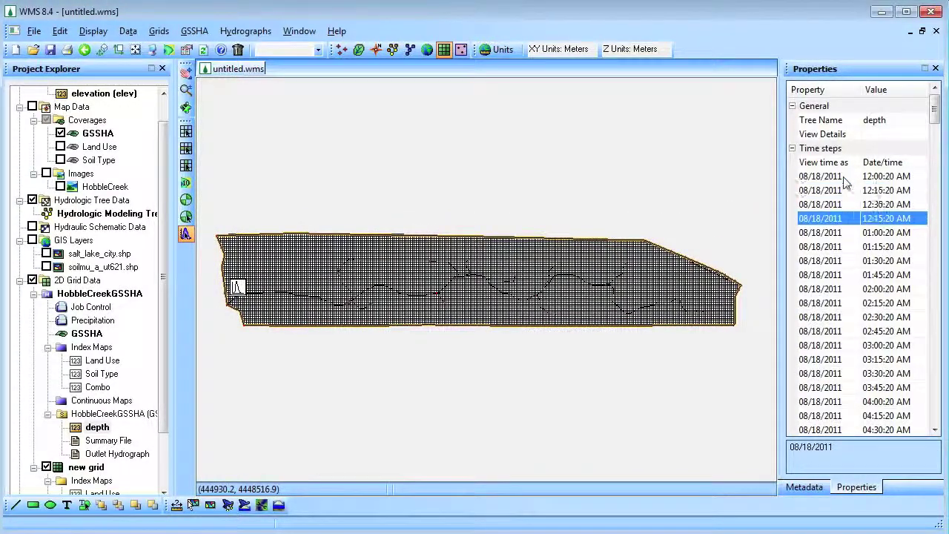
key(Down)
key(Down)
key(Down)
key(Down)
key(Down)
key(Down)
key(Down)
key(Down)
key(Down)
key(Down)
key(Down)
key(Down)
key(Down)
key(Down)
key(Down)
key(Down)
key(Down)
key(Down)
key(Down)
key(Down)
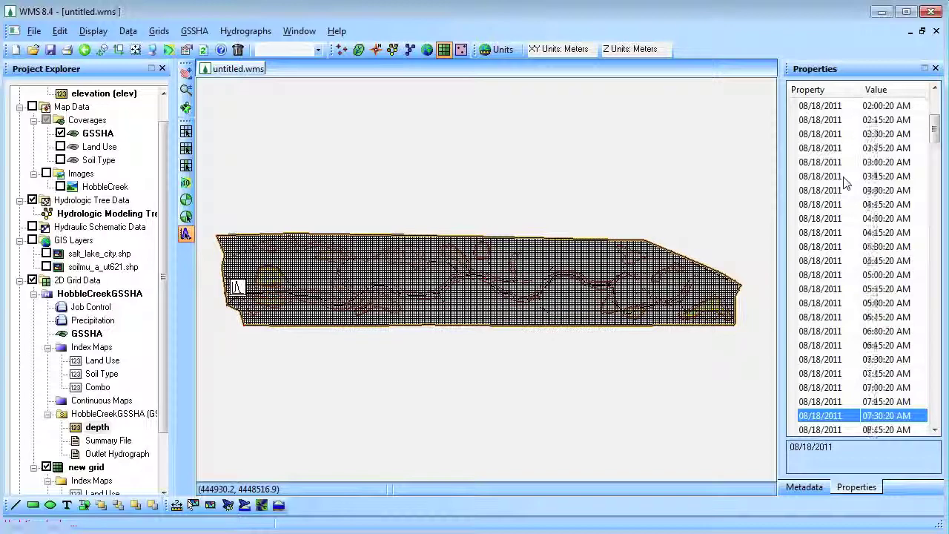
key(Down)
key(Down)
key(Down)
key(Down)
key(Down)
key(Down)
key(Down)
key(Down)
key(Down)
key(Down)
key(Down)
key(Down)
key(Down)
key(Down)
key(Down)
key(Down)
key(Down)
key(Down)
key(Down)
key(Down)
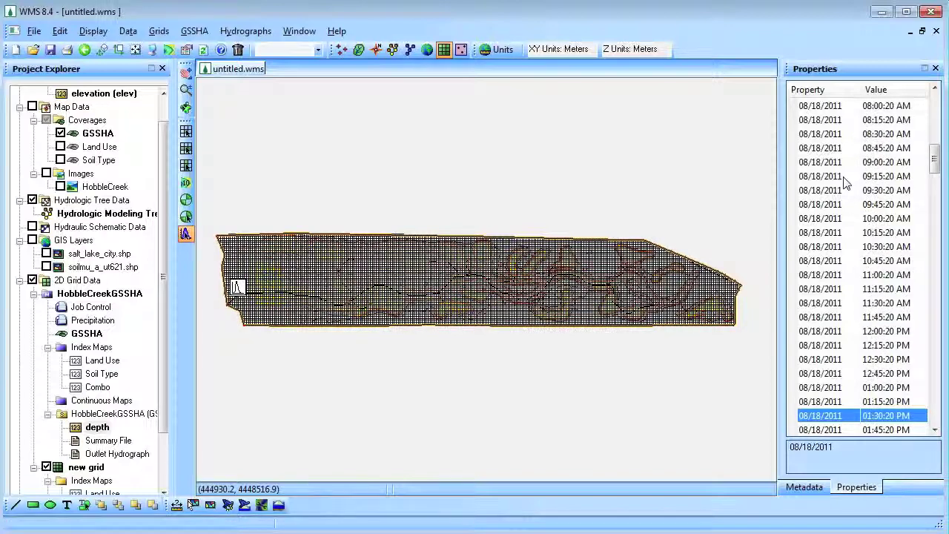
key(Down)
key(Down)
key(Down)
key(Down)
key(Down)
key(Down)
key(Down)
key(Down)
key(Down)
key(Down)
key(Down)
key(Down)
key(Down)
key(Down)
key(Down)
key(Down)
key(Down)
key(Down)
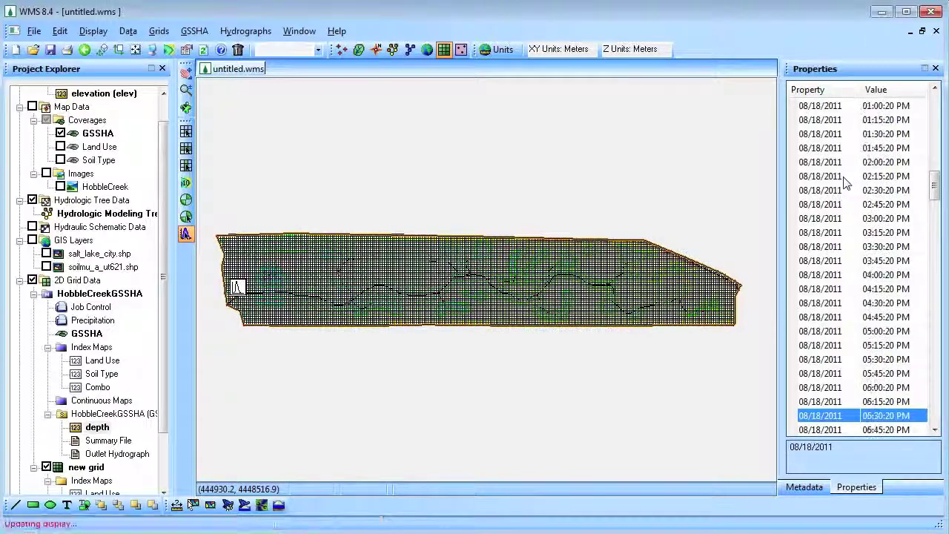
key(Down)
key(Down)
key(Down)
key(Down)
key(Down)
key(Down)
key(Down)
key(Down)
key(Down)
key(Down)
key(Down)
key(Down)
key(Down)
key(Down)
key(Down)
key(Down)
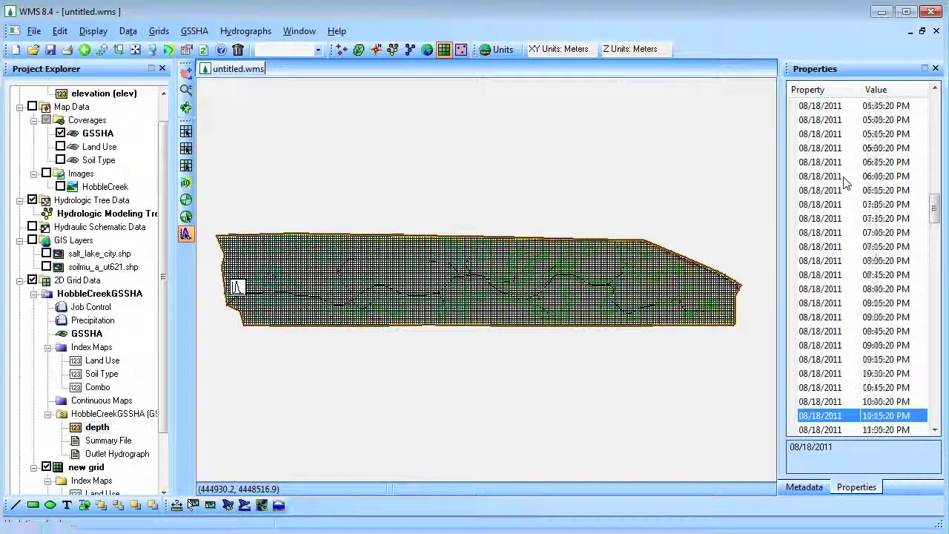
key(Down)
key(Down)
key(Down)
key(Down)
key(Down)
key(Down)
key(Down)
key(Down)
key(Down)
key(Down)
key(Down)
key(Down)
key(Down)
key(Down)
key(Down)
key(Down)
key(Down)
key(Down)
key(Down)
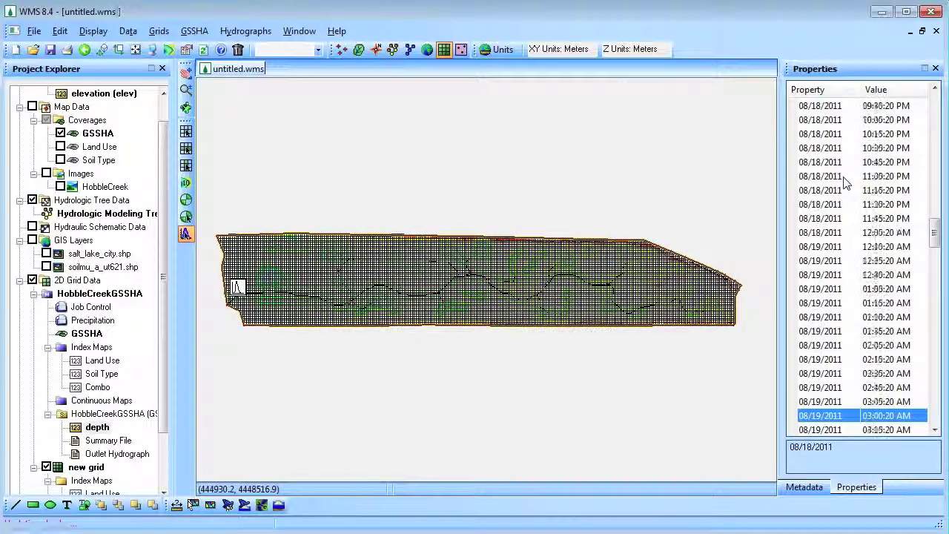
key(Down)
key(Down)
key(Down)
key(Down)
key(Down)
key(Down)
key(Down)
key(Down)
key(Down)
key(Down)
key(Down)
key(Down)
key(Down)
key(Down)
key(Down)
key(Down)
key(Down)
key(Down)
key(Down)
key(Down)
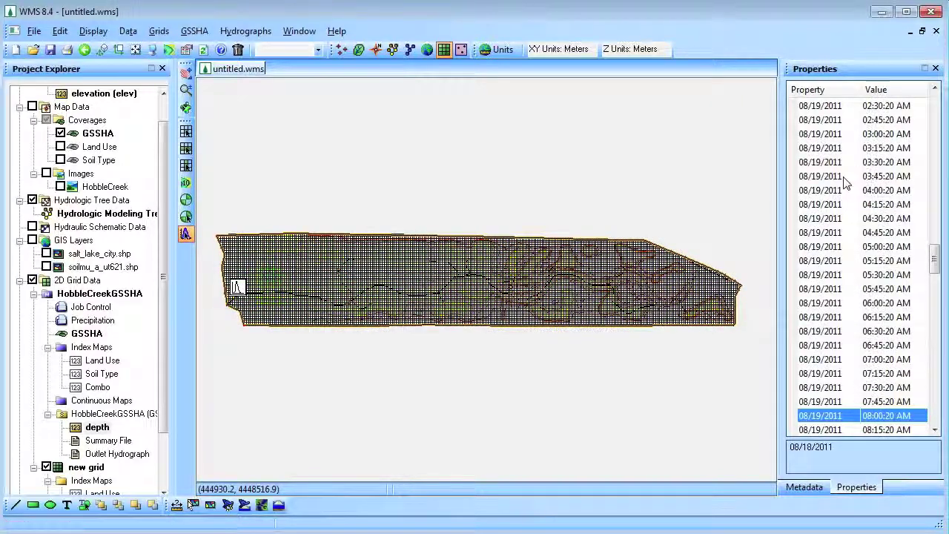
key(Down)
key(Down)
key(Down)
key(Down)
key(Down)
key(Down)
key(Down)
key(Down)
key(Down)
key(Down)
key(Down)
key(Down)
key(Down)
key(Down)
key(Down)
key(Down)
key(Down)
key(Down)
key(Down)
key(Down)
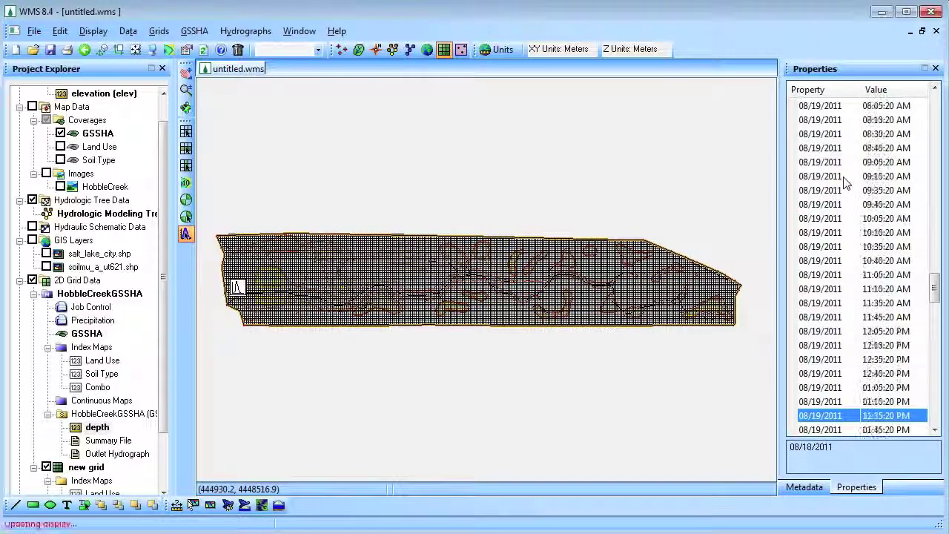
key(Down)
key(Down)
key(Down)
key(Down)
key(Down)
key(Down)
key(Down)
key(Down)
key(Down)
key(Down)
key(Down)
key(Down)
key(Down)
key(Down)
key(Down)
key(Down)
key(Down)
key(Down)
key(Down)
key(Down)
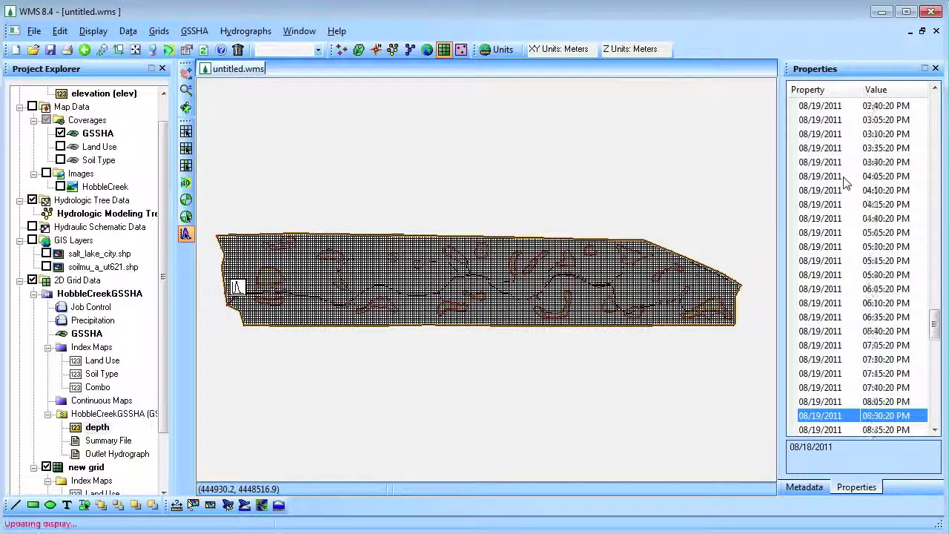
key(Down)
key(Down)
key(Down)
key(Down)
key(Down)
key(Down)
key(Down)
key(Down)
key(Down)
key(Down)
key(Down)
key(Down)
key(Down)
key(Down)
key(Down)
key(Down)
key(Down)
key(Down)
key(Down)
key(Down)
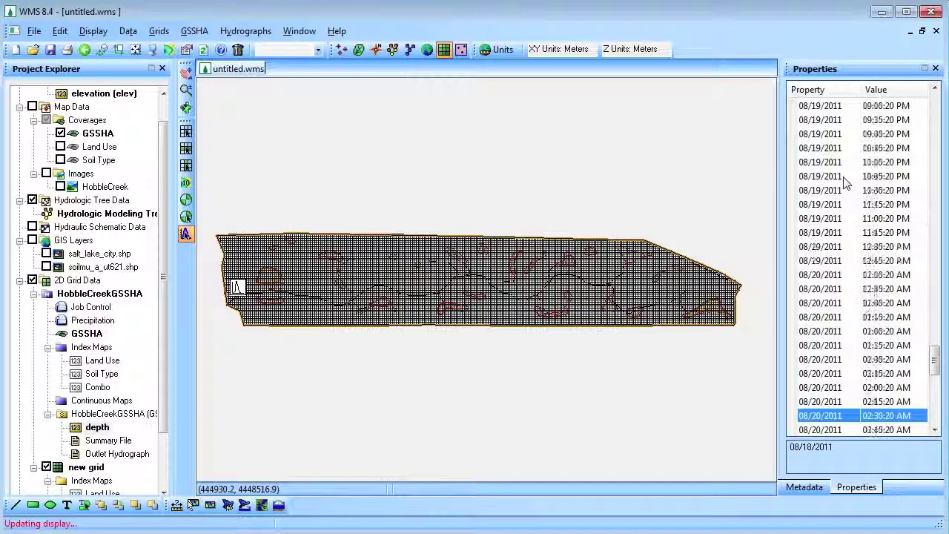
key(Down)
key(Down)
key(Down)
key(Down)
key(Down)
key(Down)
key(Down)
key(Down)
key(Down)
key(Down)
key(Down)
key(Down)
key(Down)
key(Down)
key(Down)
key(Down)
key(Down)
key(Down)
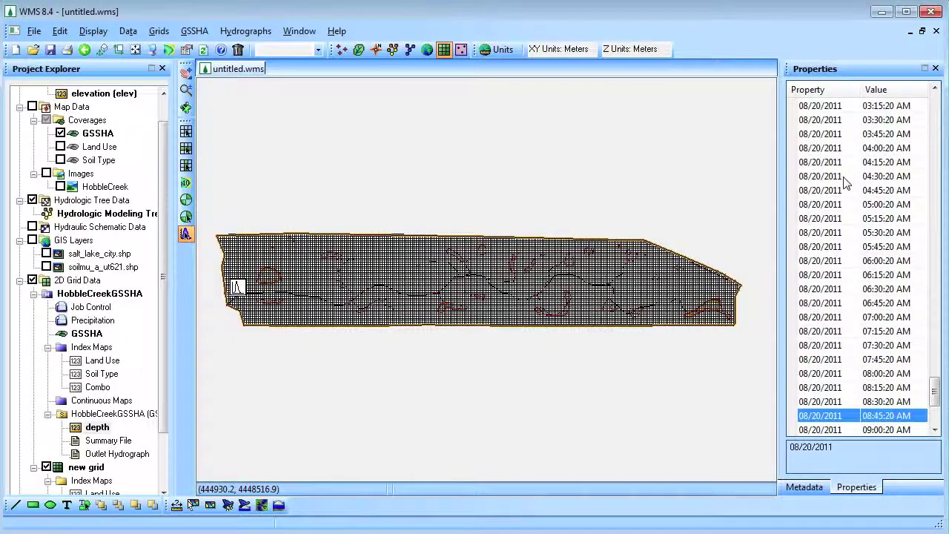
click(92, 30)
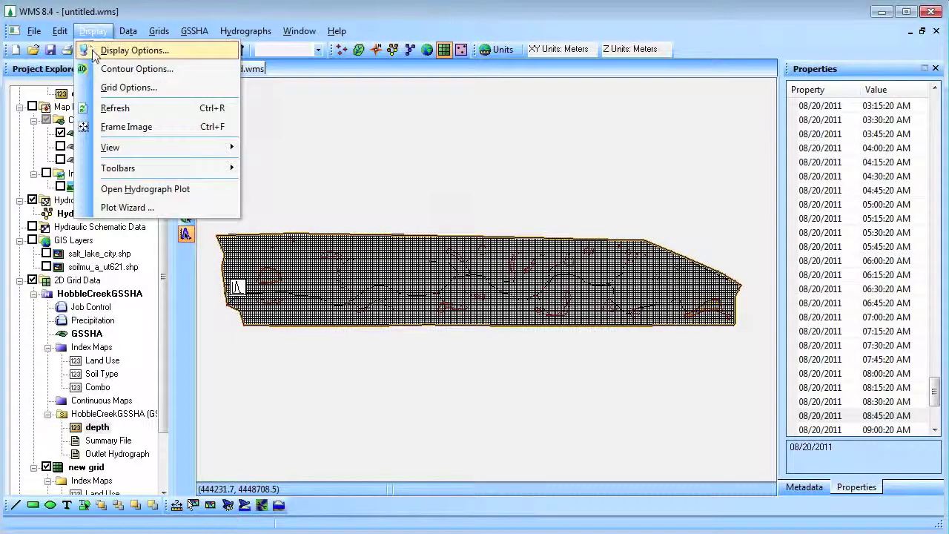
Hide cells, stream boundaries and hydrograph icons; colour-fill depth contours only above 0.03.
click(95, 53)
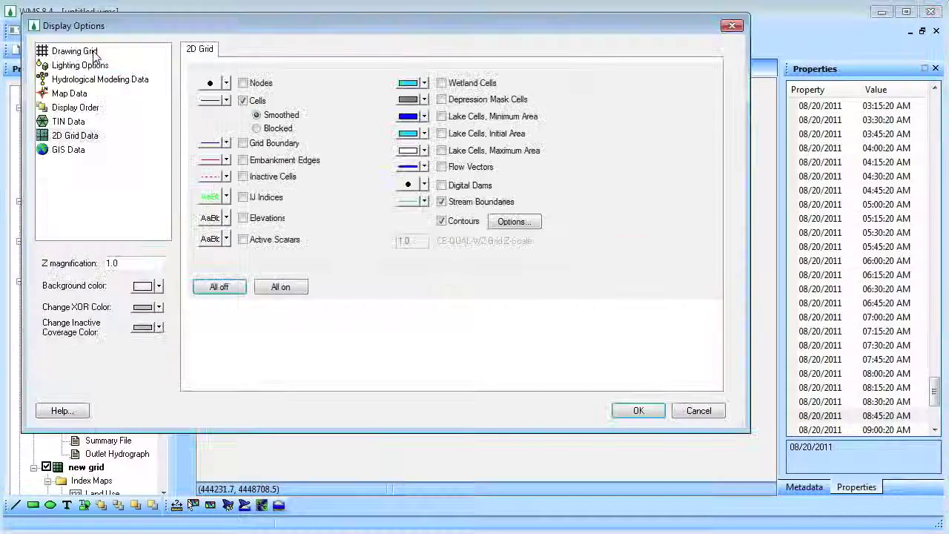
click(242, 100)
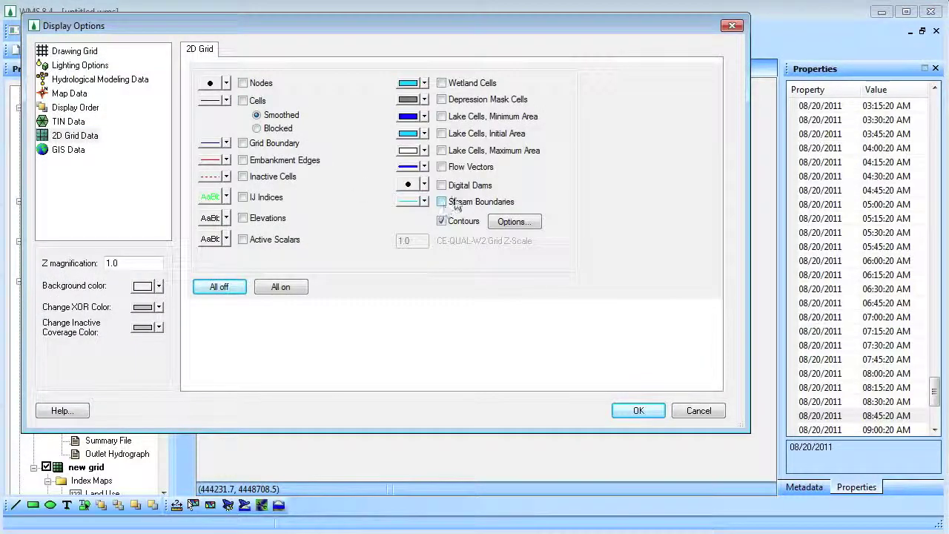
click(514, 221)
click(210, 92)
click(210, 116)
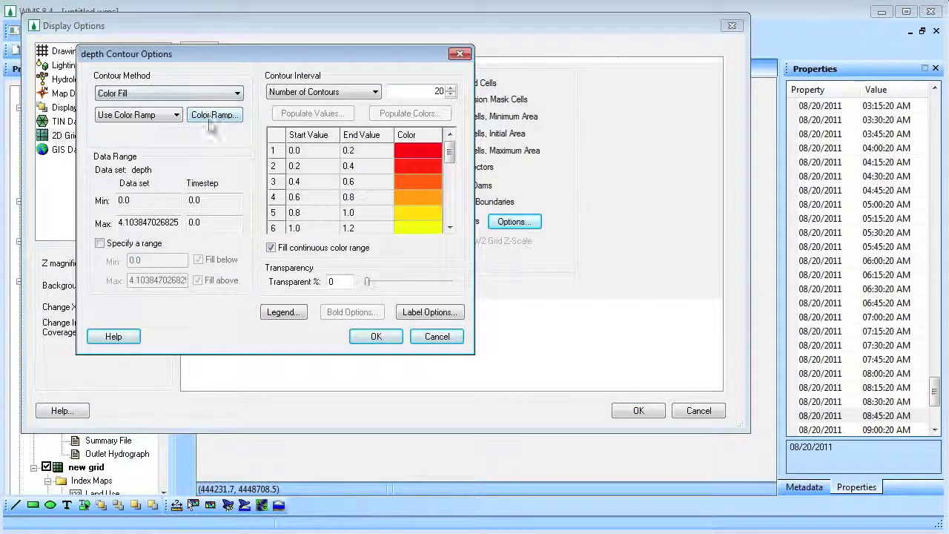
click(99, 243)
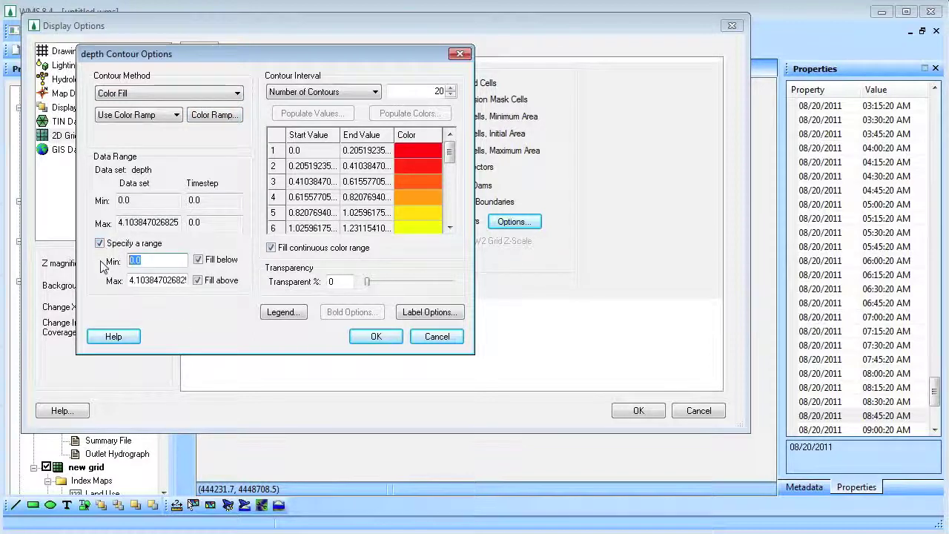
click(198, 259)
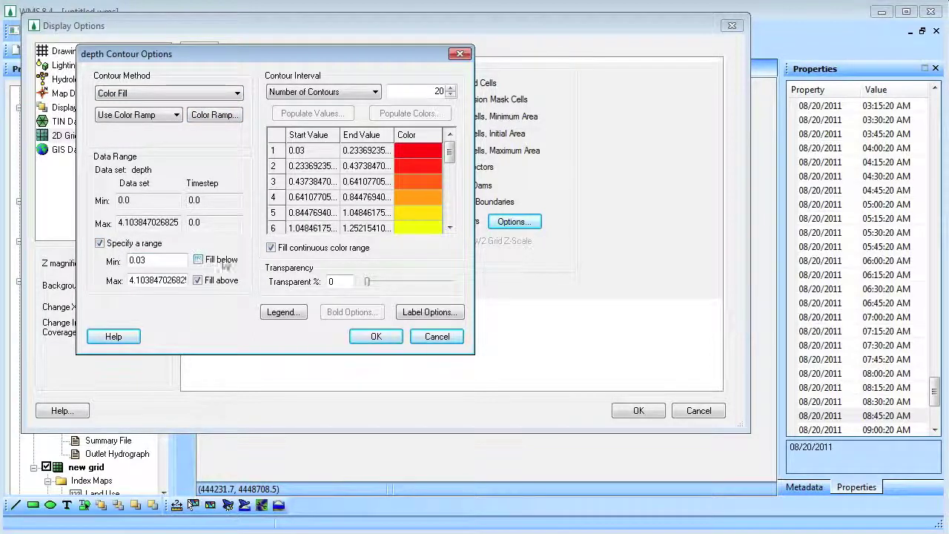
click(378, 336)
click(100, 79)
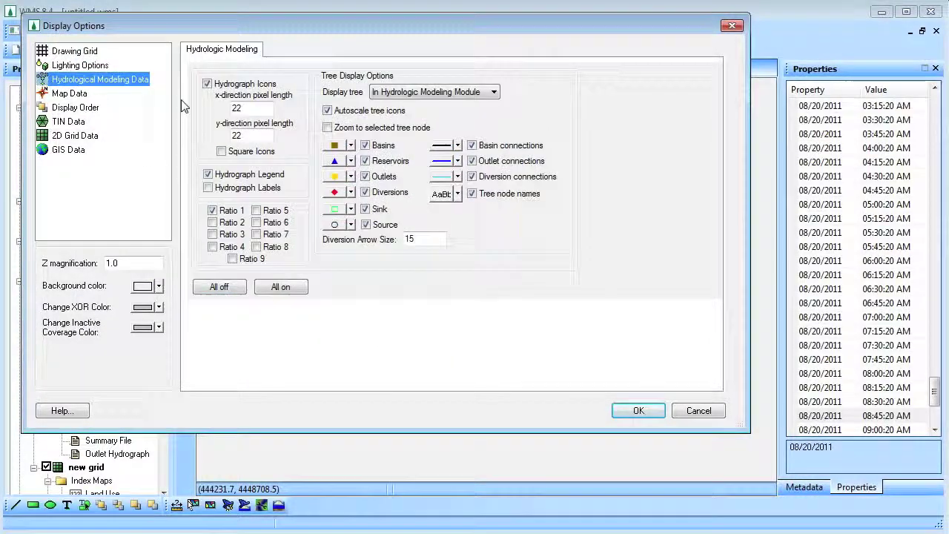
click(207, 84)
click(638, 411)
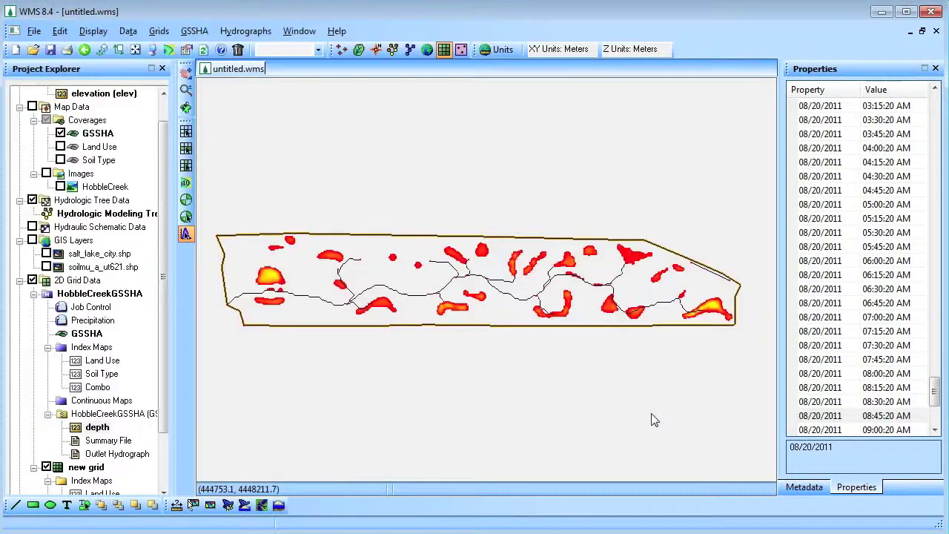
Show depth at 08/20/2011 03:45:20 AM with the GSSHA coverage turned off.
click(849, 275)
click(847, 136)
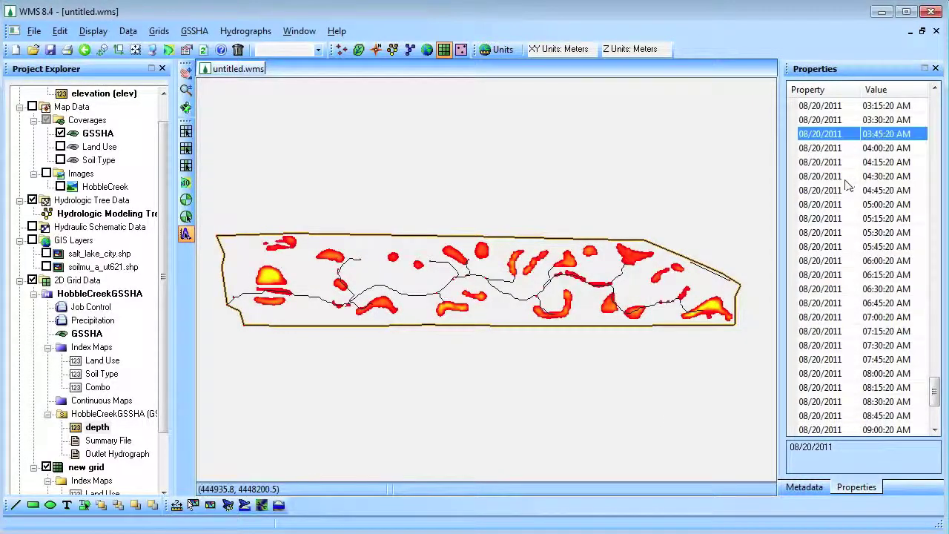
click(60, 187)
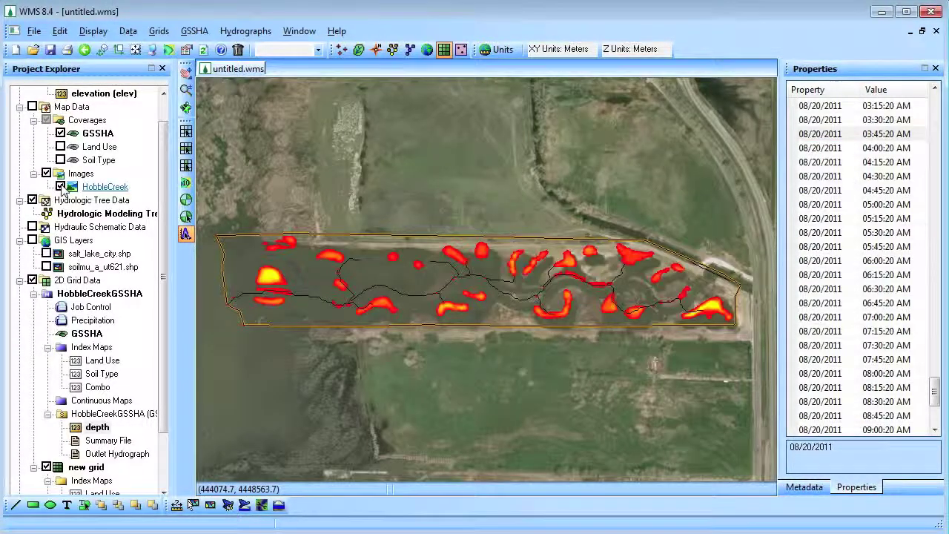
click(61, 187)
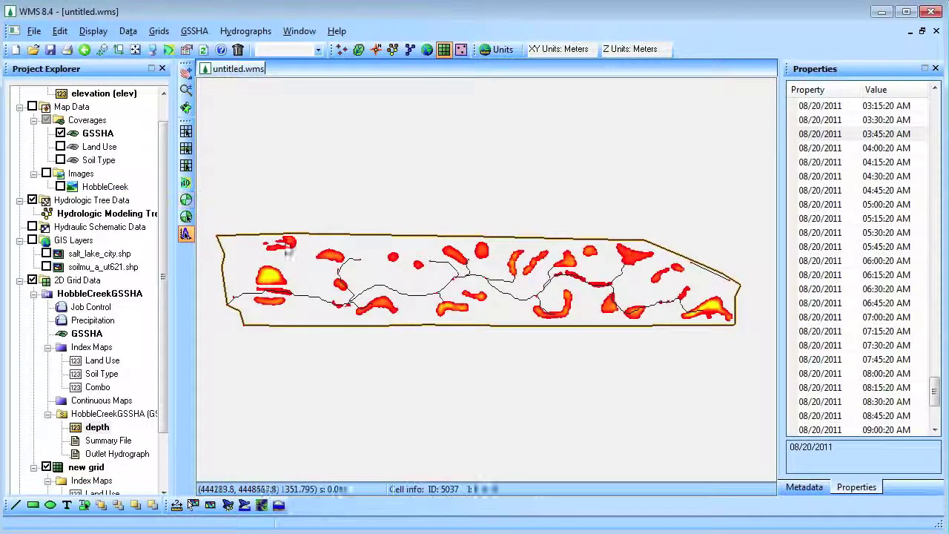
click(60, 134)
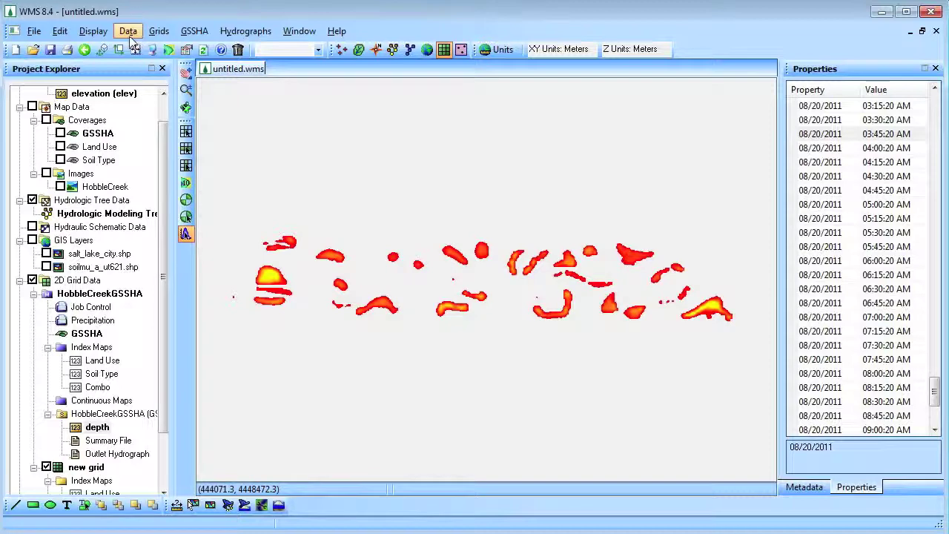
click(127, 31)
Export a 239-frame depth film loop to AVI and KMZ, opening it in Google Earth.
click(155, 91)
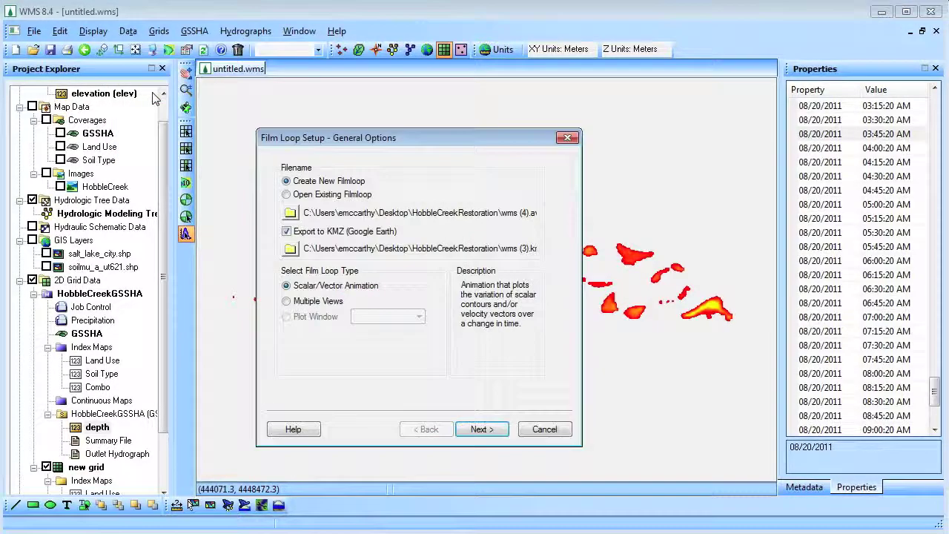
click(481, 430)
click(482, 429)
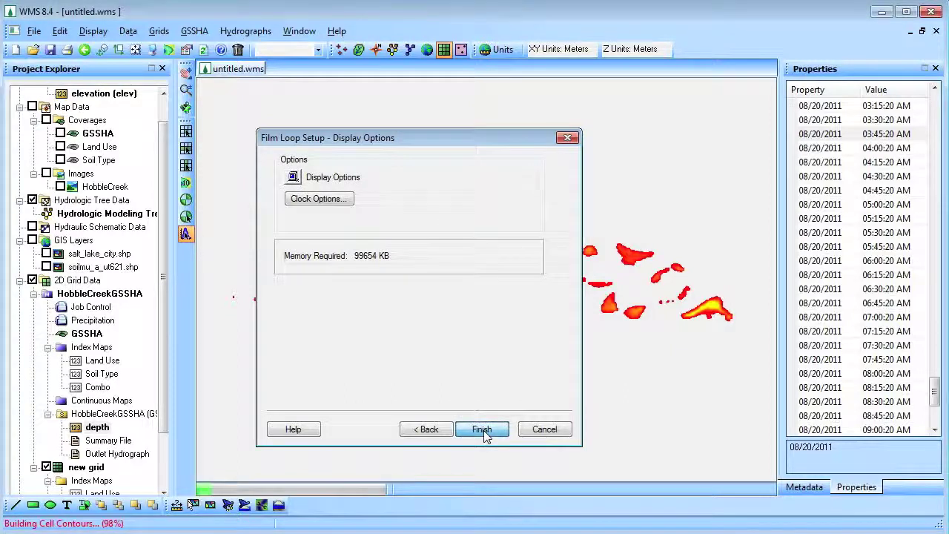
click(483, 430)
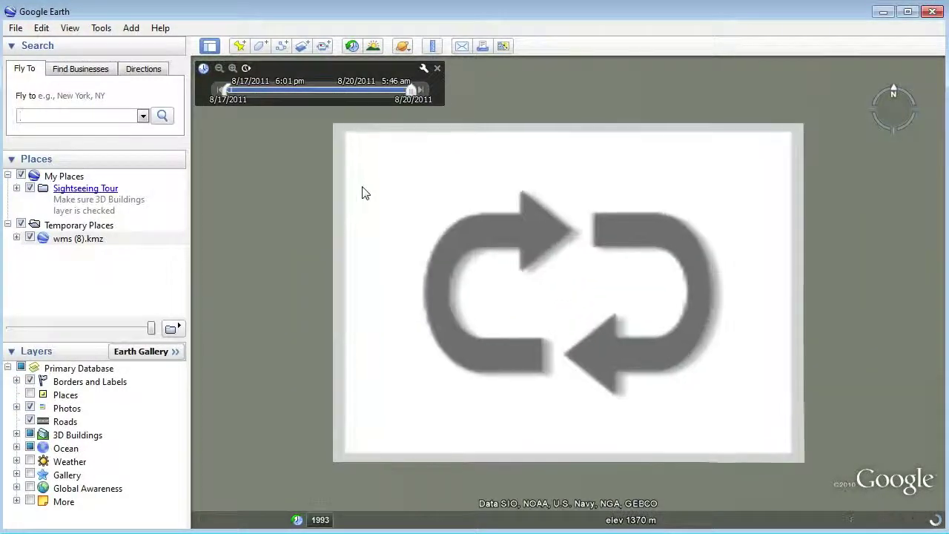
Play the depth animation in Google Earth and zoom in on the flooding overlay.
click(246, 68)
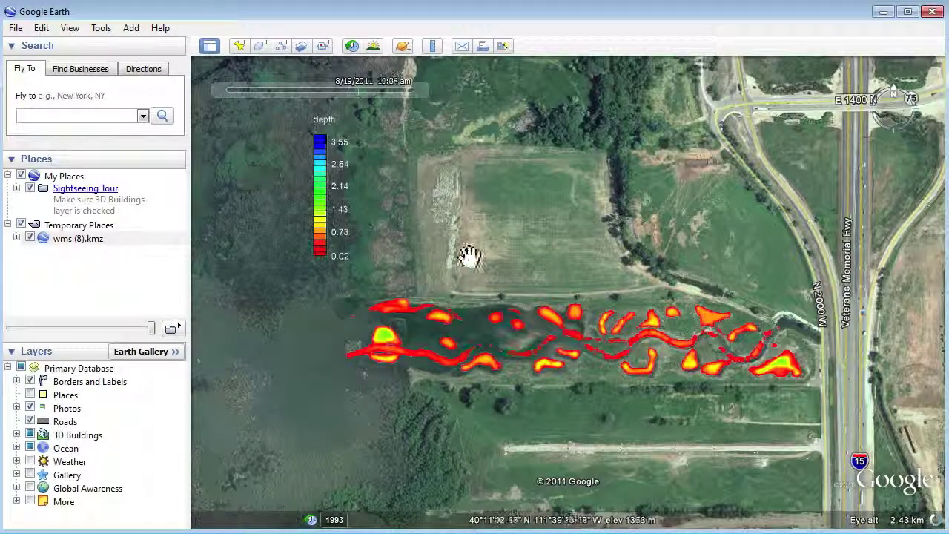
scroll(660, 394, up, 2)
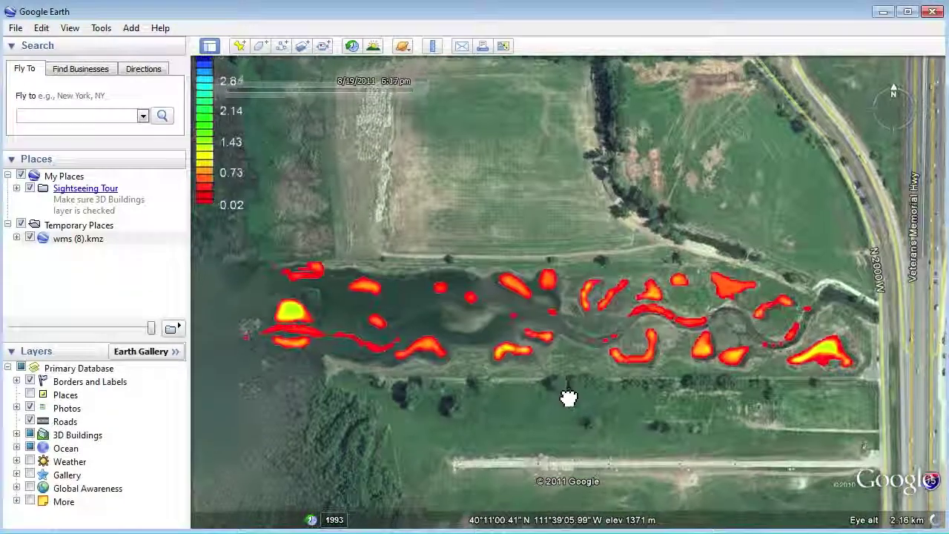